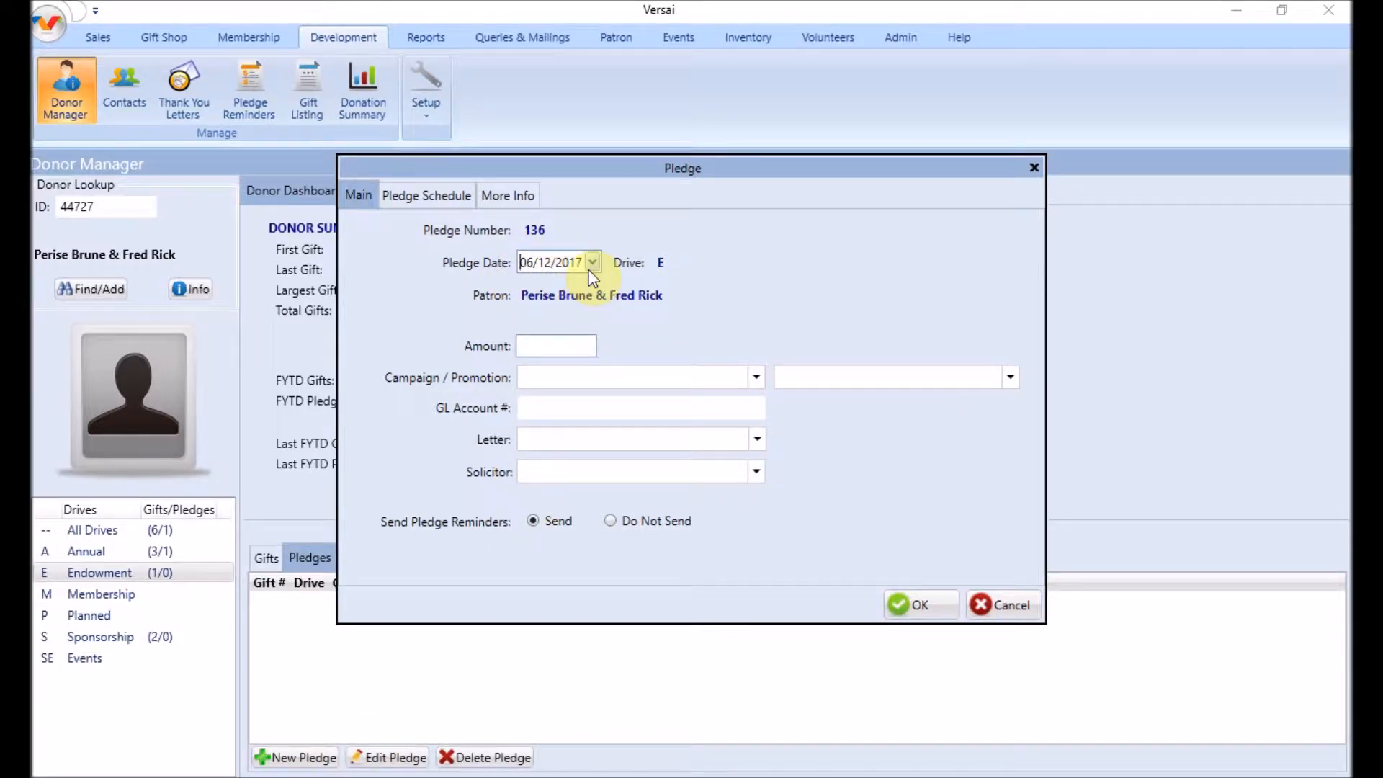
Enter a $1,200.00 pledge for the Fall Endowment Campaign with the Annual Letter to Major Donors promotion
{"action": "left_click", "coordinate": [556, 344]}
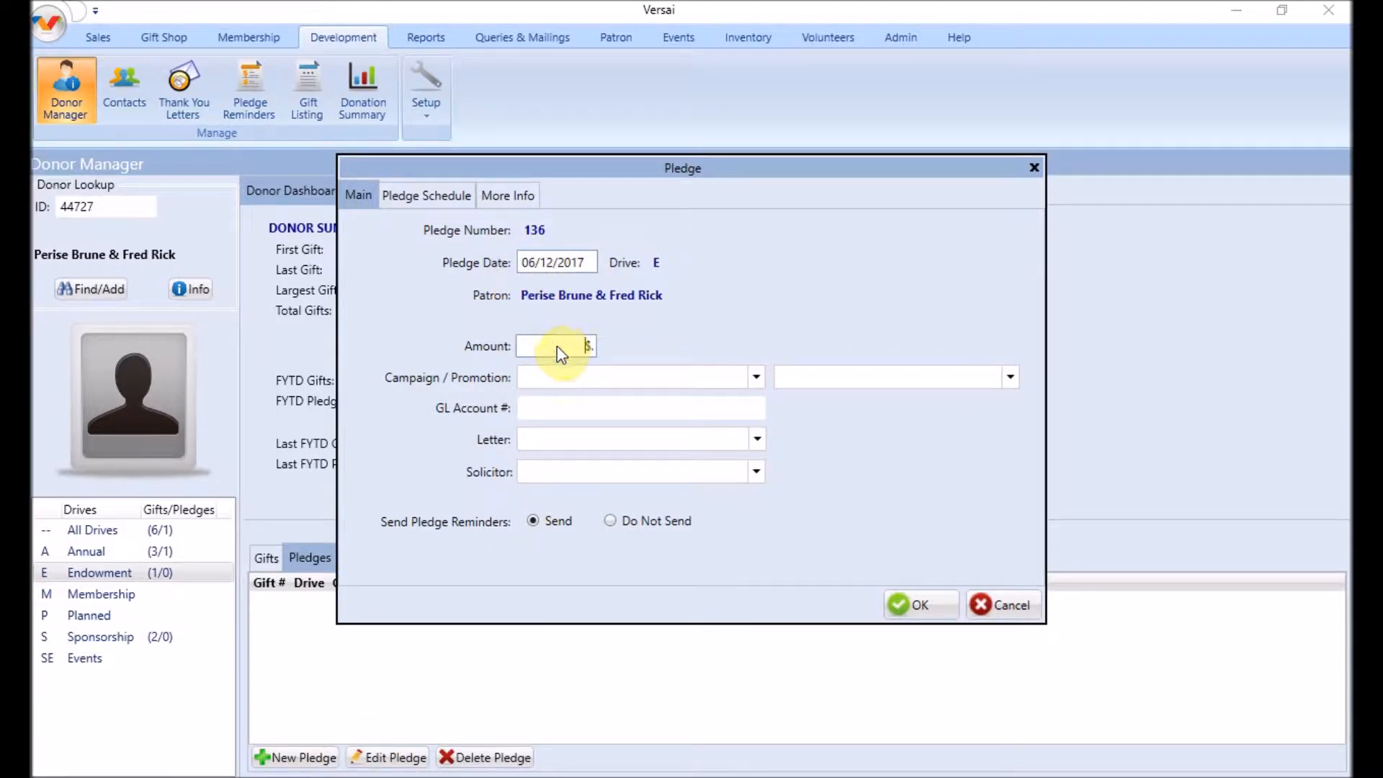
{"action": "type", "text": "1,200.00"}
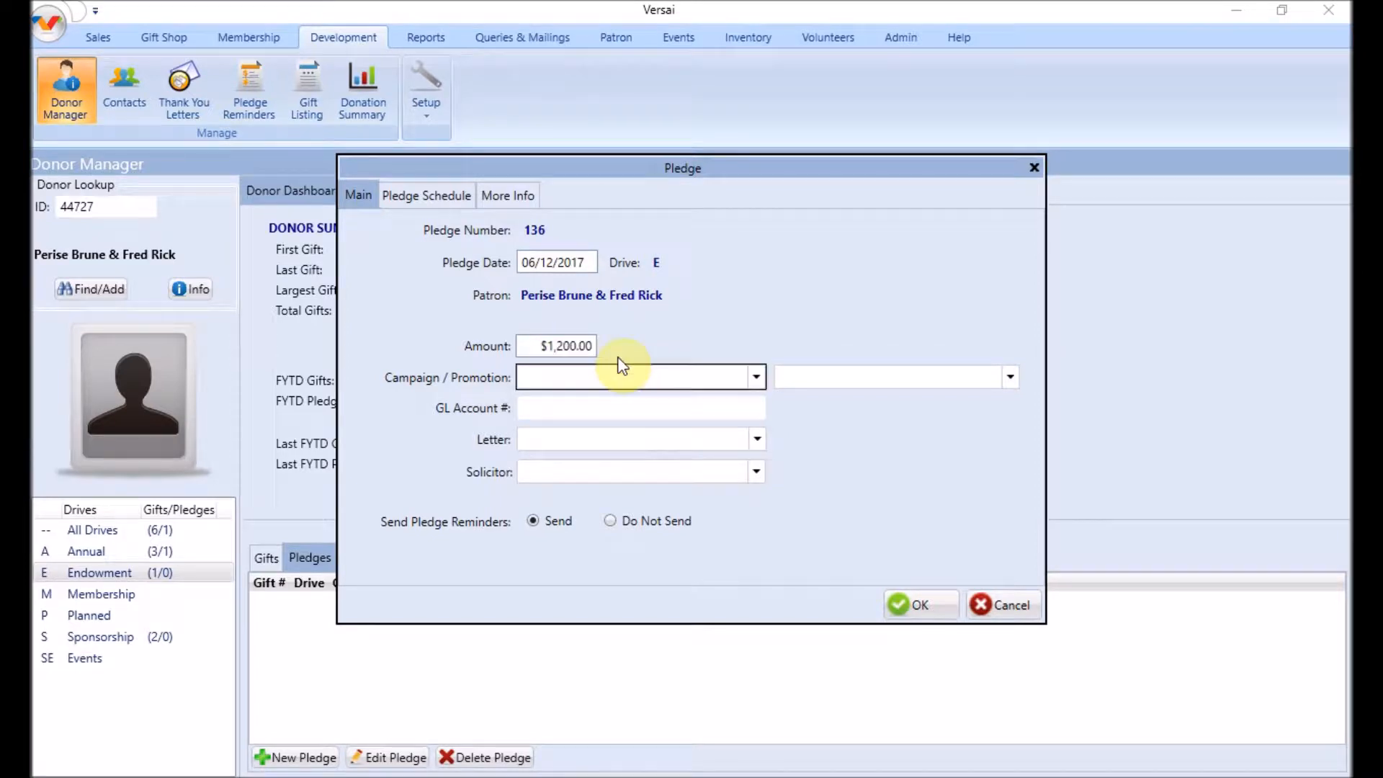
{"action": "left_click", "coordinate": [726, 373]}
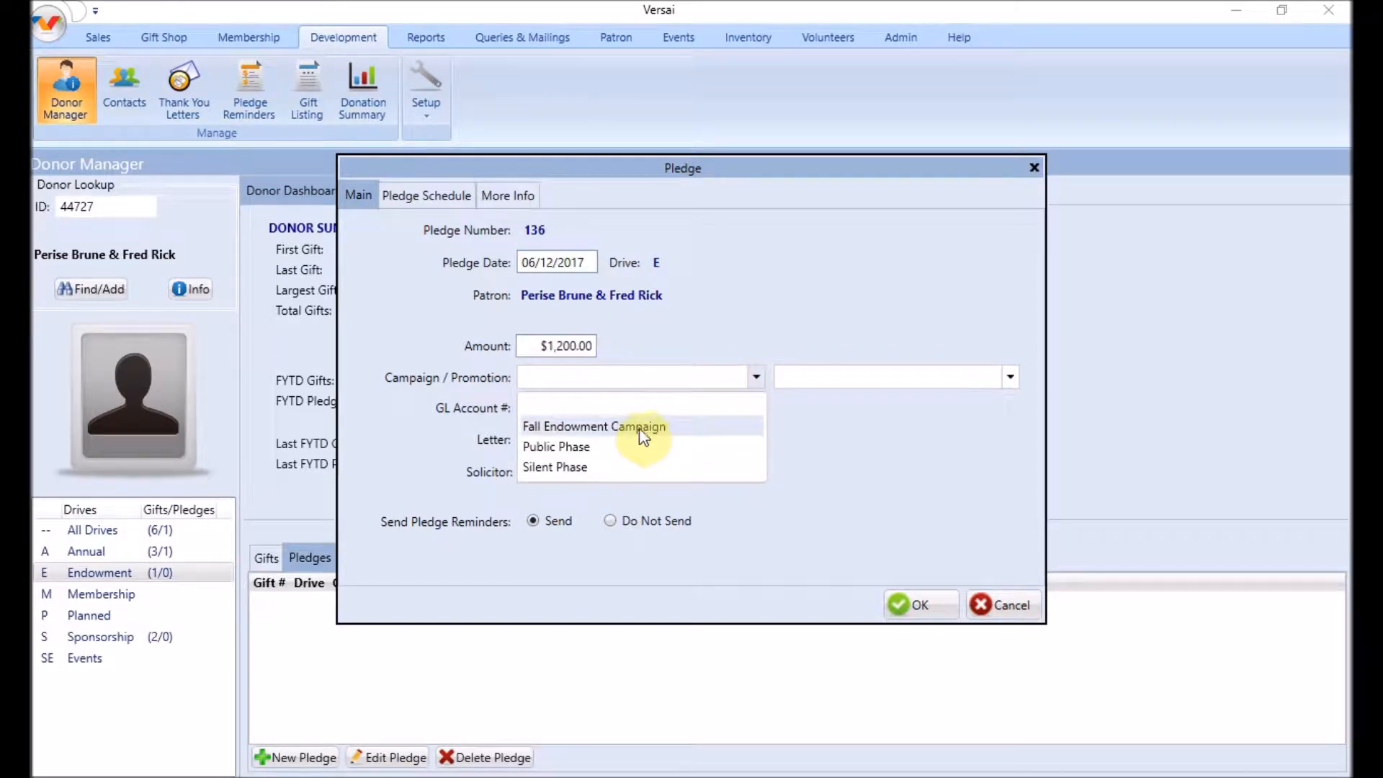
{"action": "left_click", "coordinate": [639, 429]}
{"action": "left_click", "coordinate": [880, 376]}
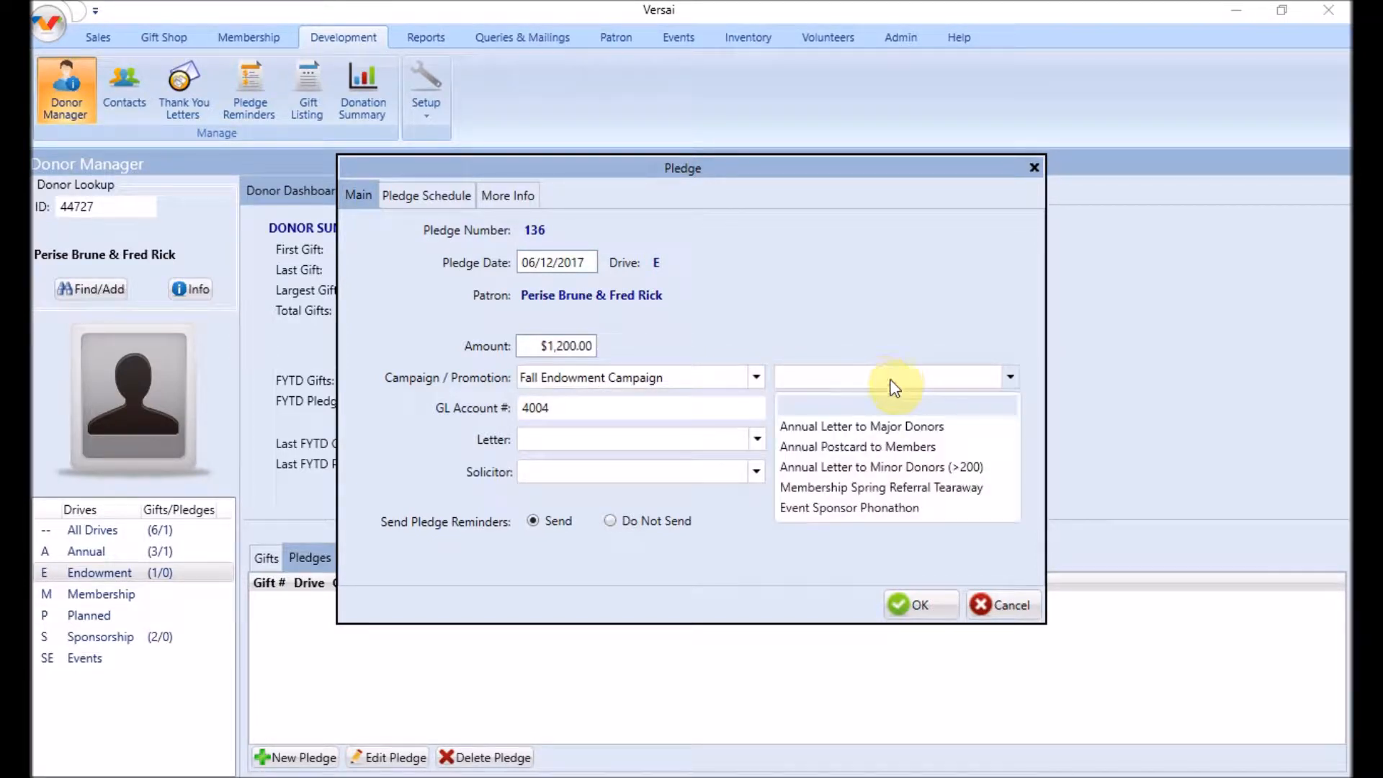
{"action": "left_click", "coordinate": [920, 427]}
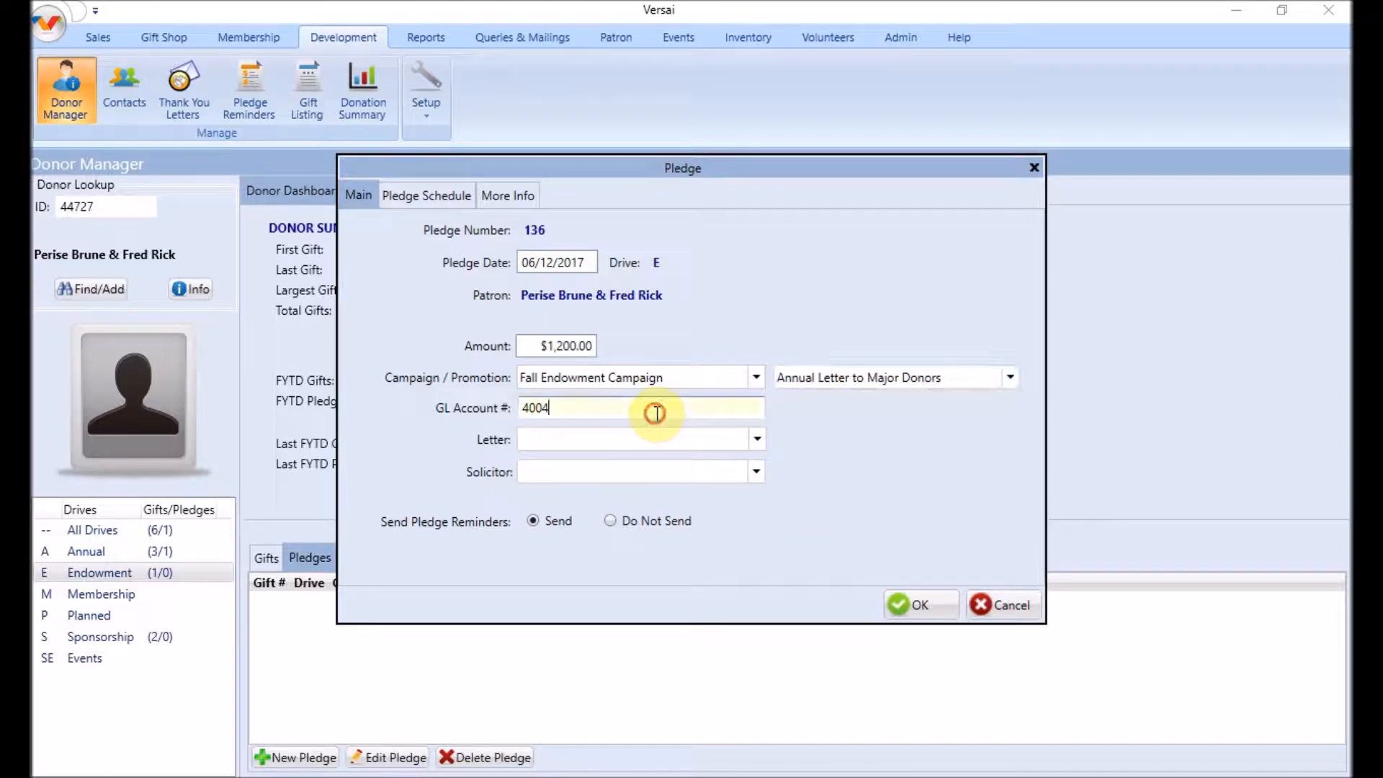
Choose the Pledge acknowledgement letter and assign a solicitor to pledge 136
{"action": "left_click", "coordinate": [737, 440]}
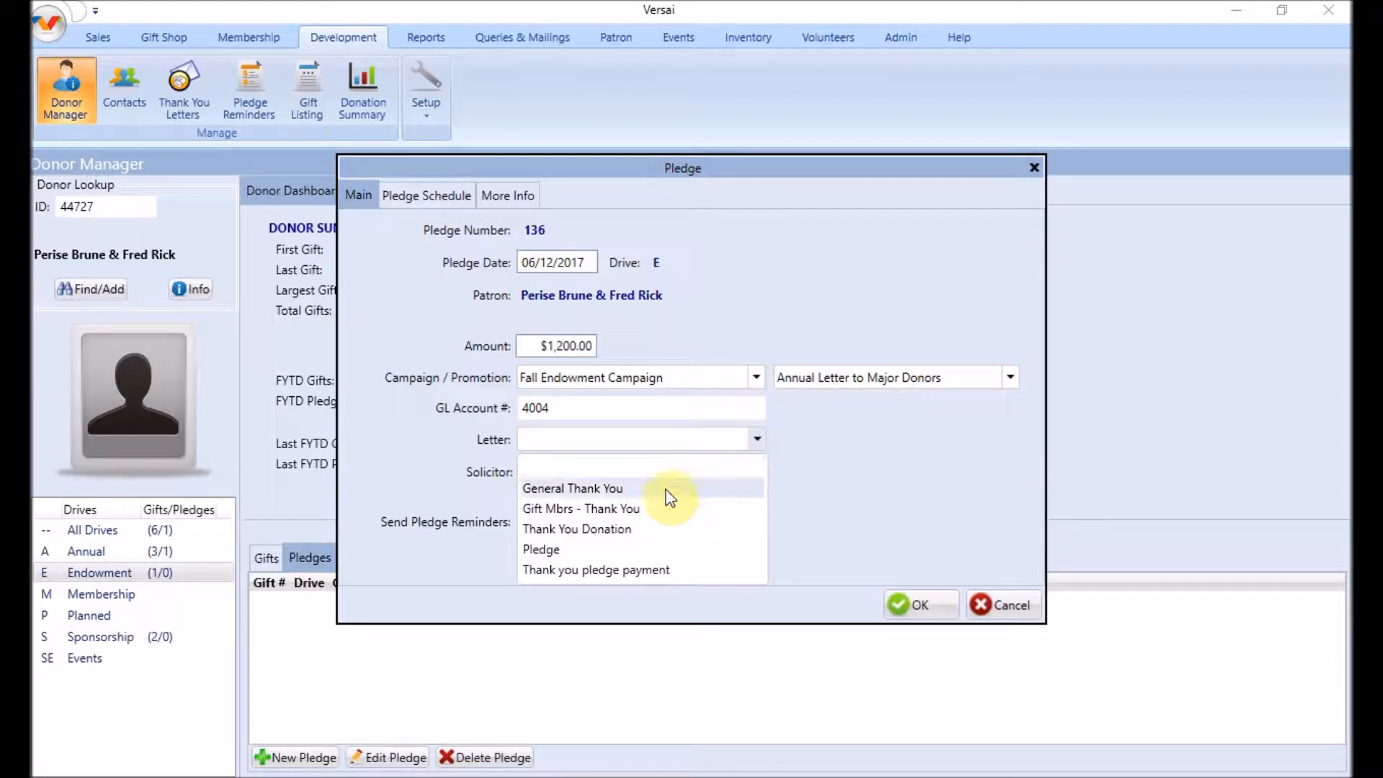
{"action": "left_click", "coordinate": [637, 551]}
{"action": "left_click", "coordinate": [753, 472]}
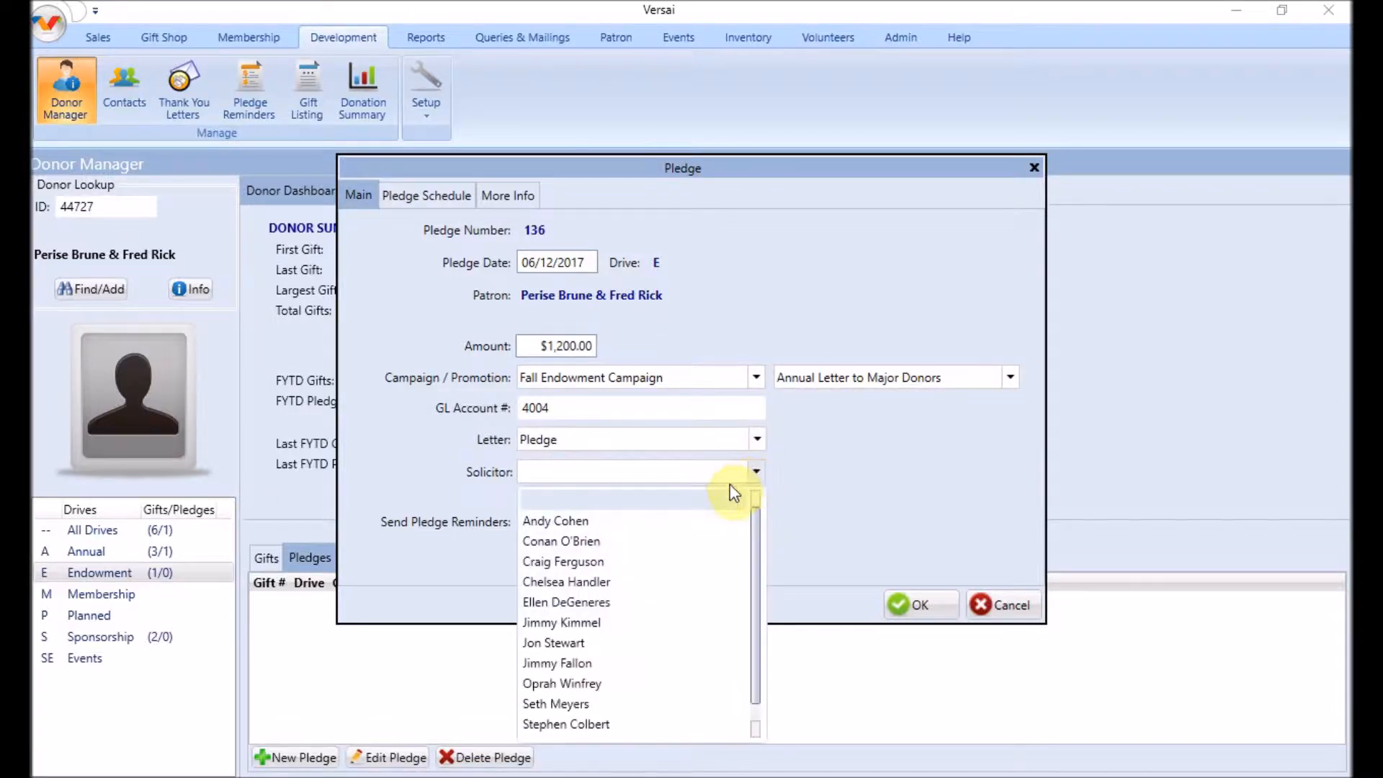
{"action": "left_click", "coordinate": [647, 556]}
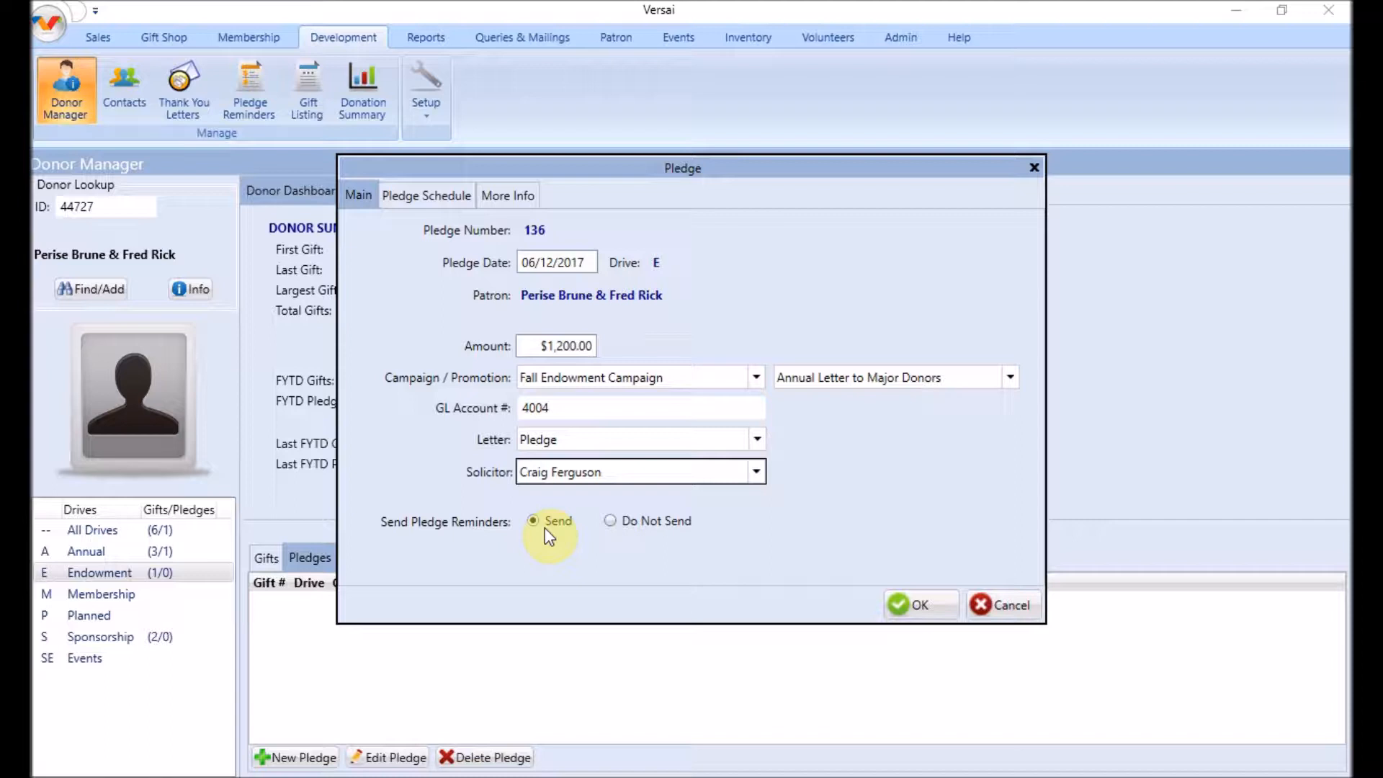
{"action": "left_click", "coordinate": [518, 203]}
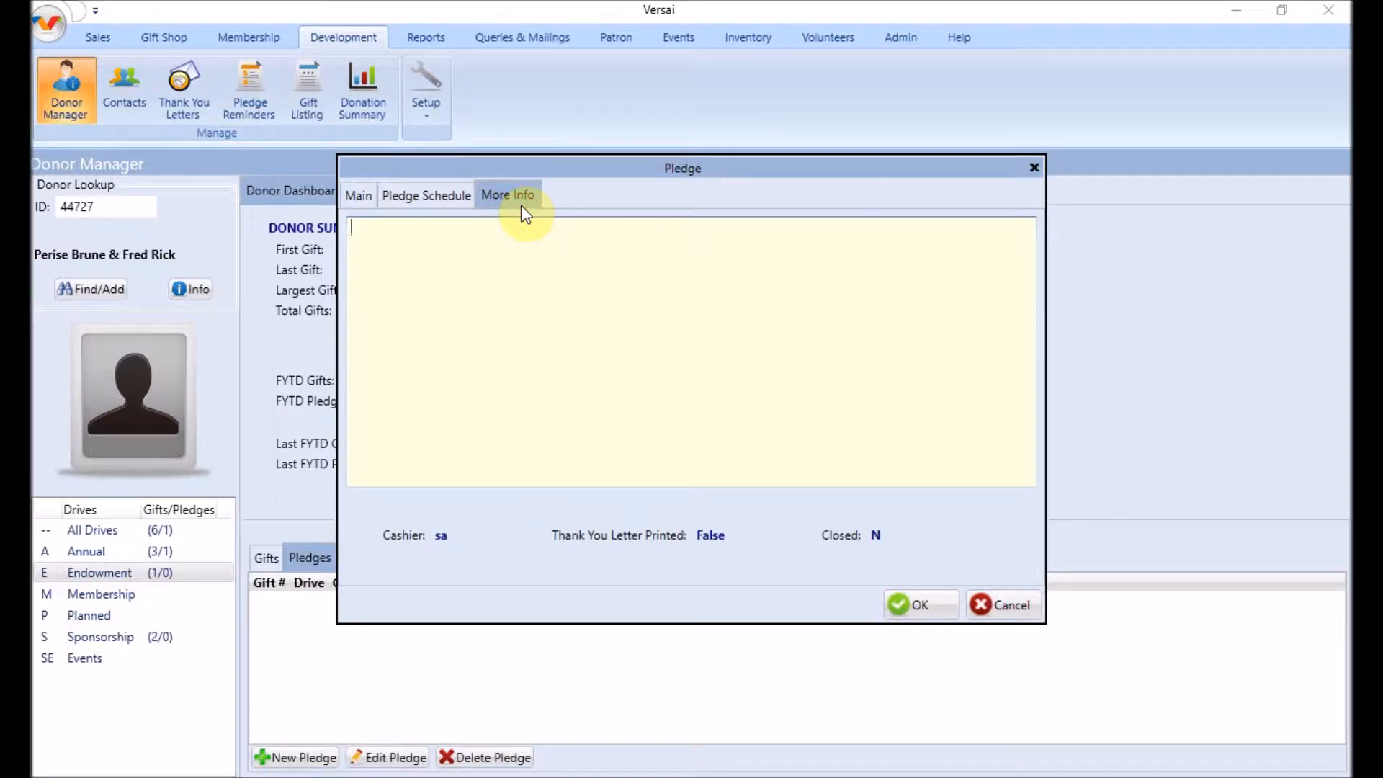
Check the pledge's notes box, then show its empty payment schedule with 1200.00 due
{"action": "left_click", "coordinate": [437, 229]}
{"action": "left_click", "coordinate": [417, 194]}
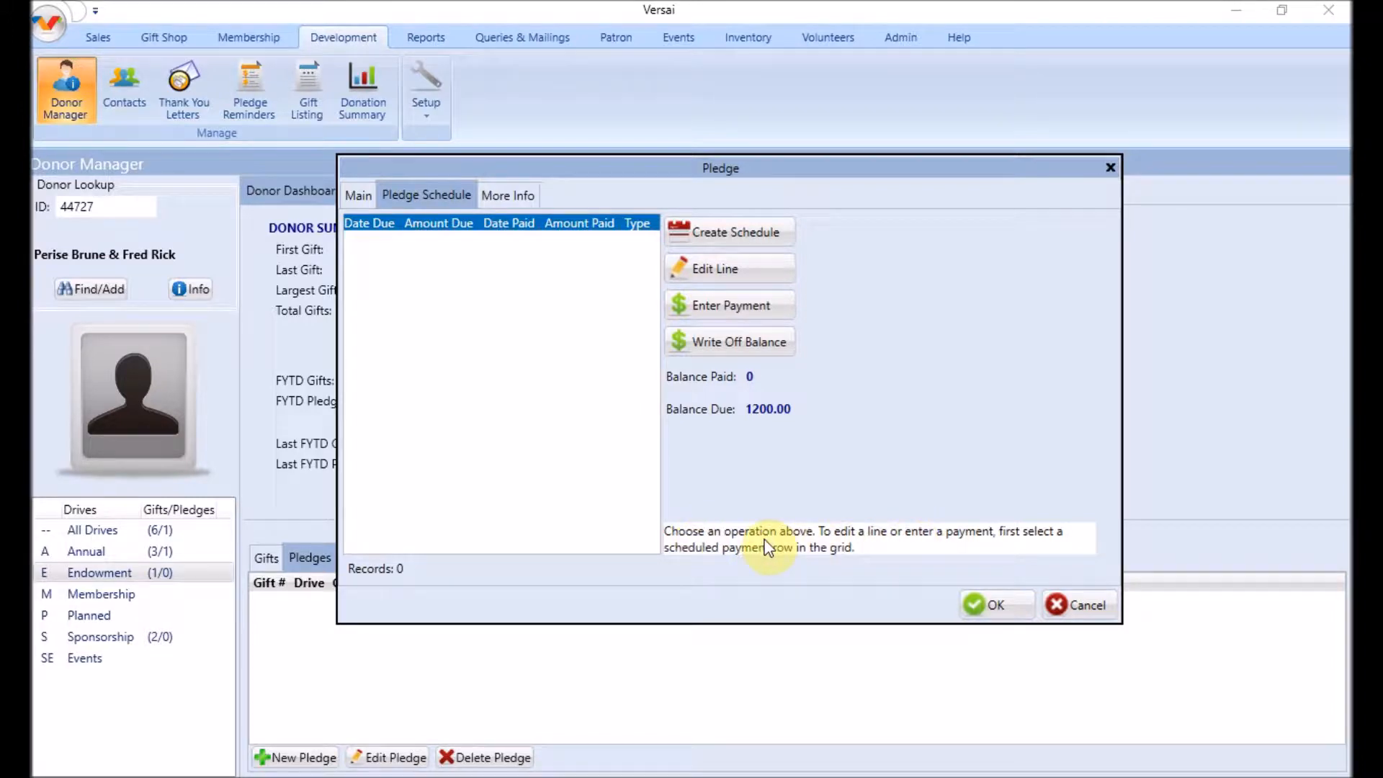
Create a schedule of 12 monthly $100.00 payments starting 07/01/2017
{"action": "left_click", "coordinate": [788, 245]}
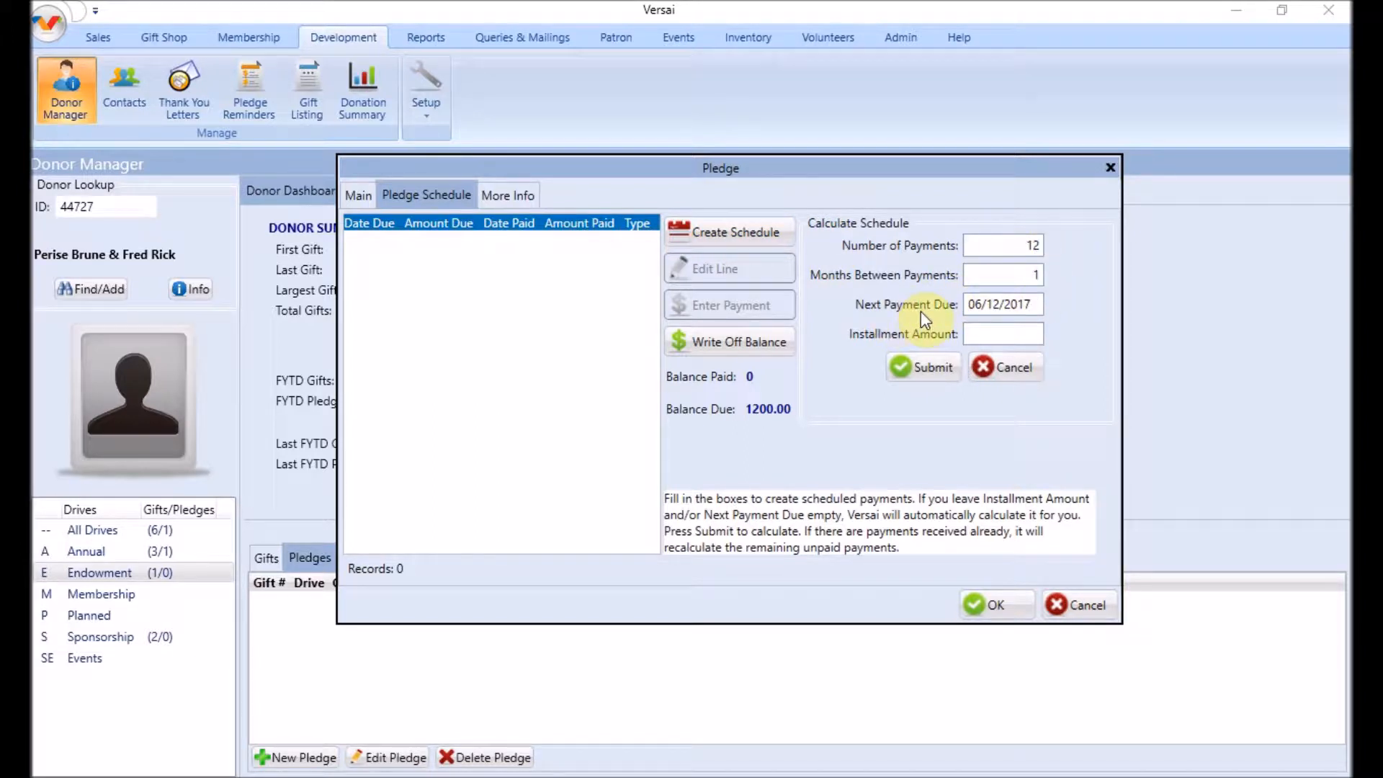
{"action": "left_click", "coordinate": [1035, 306]}
{"action": "left_click", "coordinate": [1151, 489]}
{"action": "left_click", "coordinate": [921, 366]}
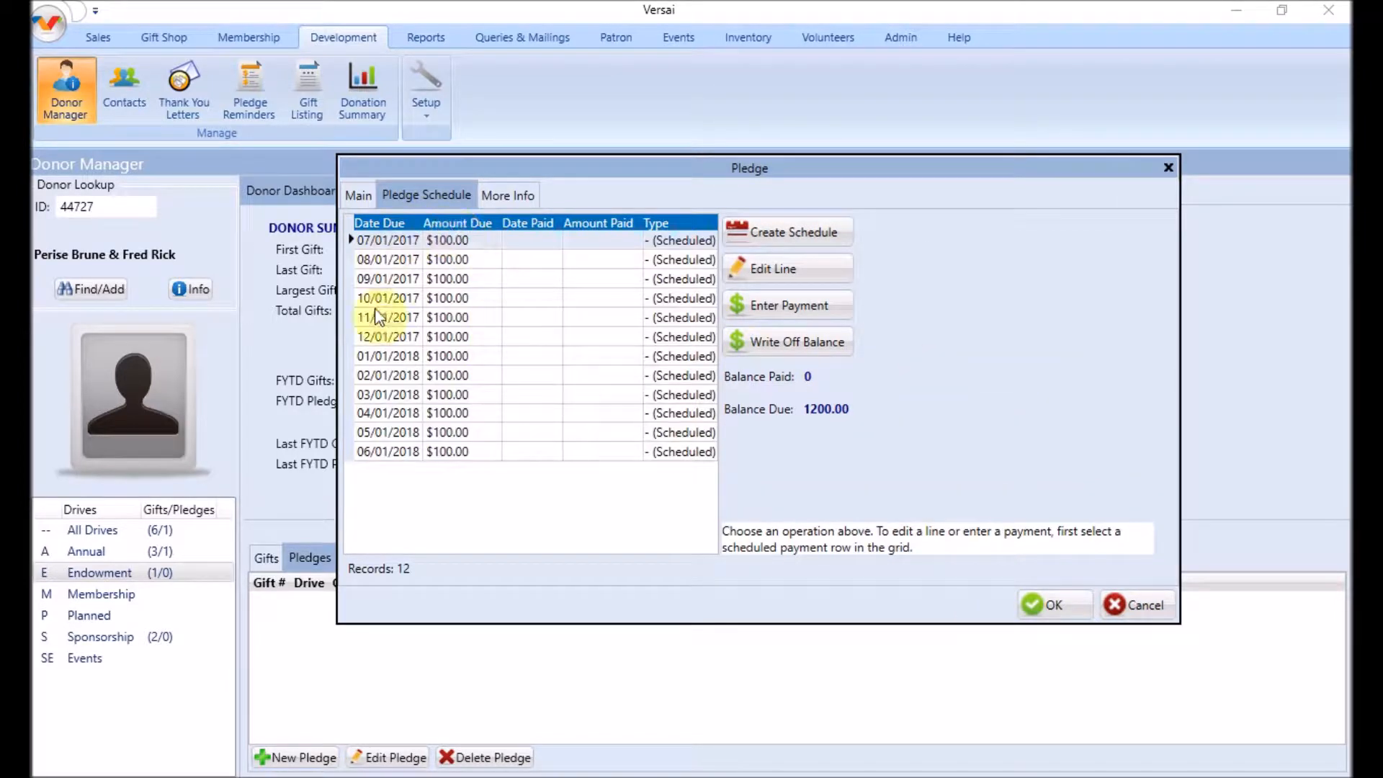
{"action": "left_click", "coordinate": [488, 245]}
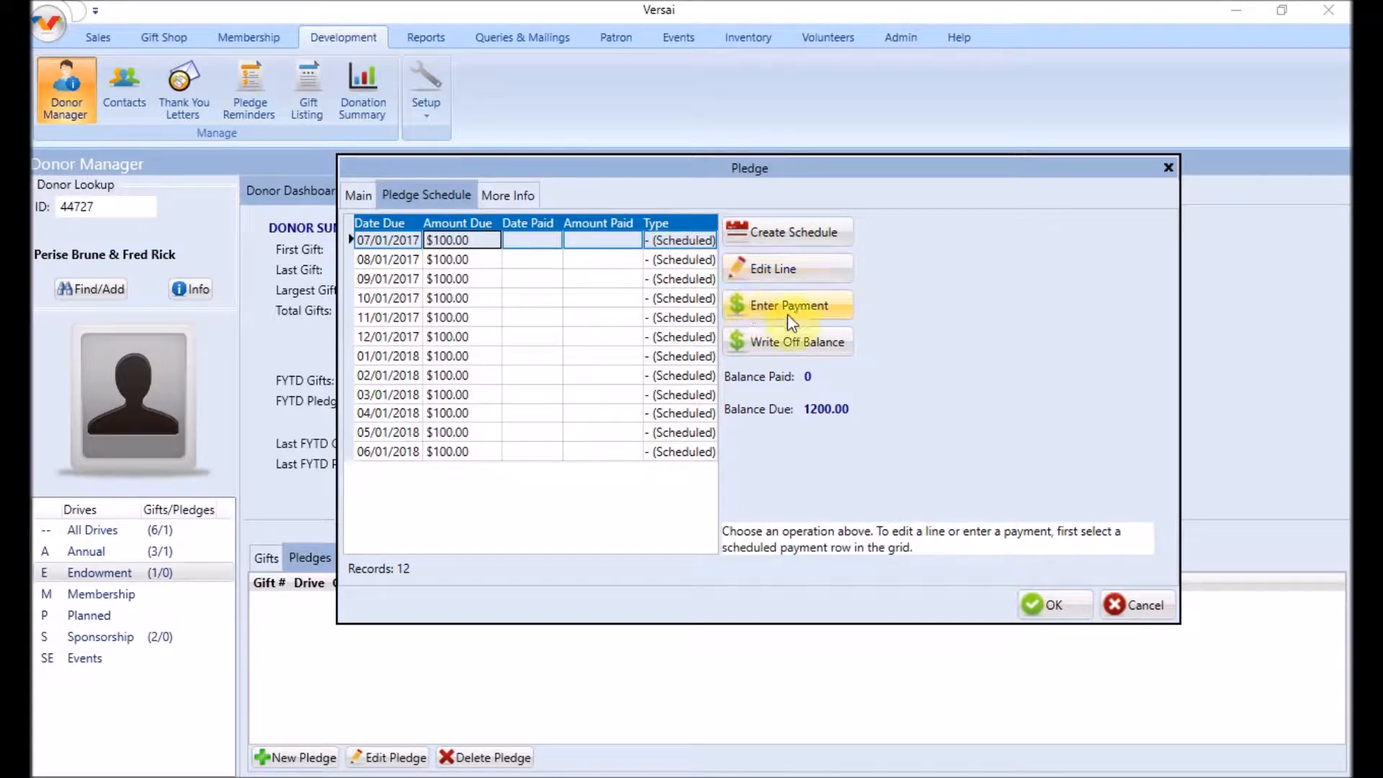
Move the first installment to 07/02/2017 at $200.00, accepting the mismatch warning
{"action": "left_click", "coordinate": [798, 272]}
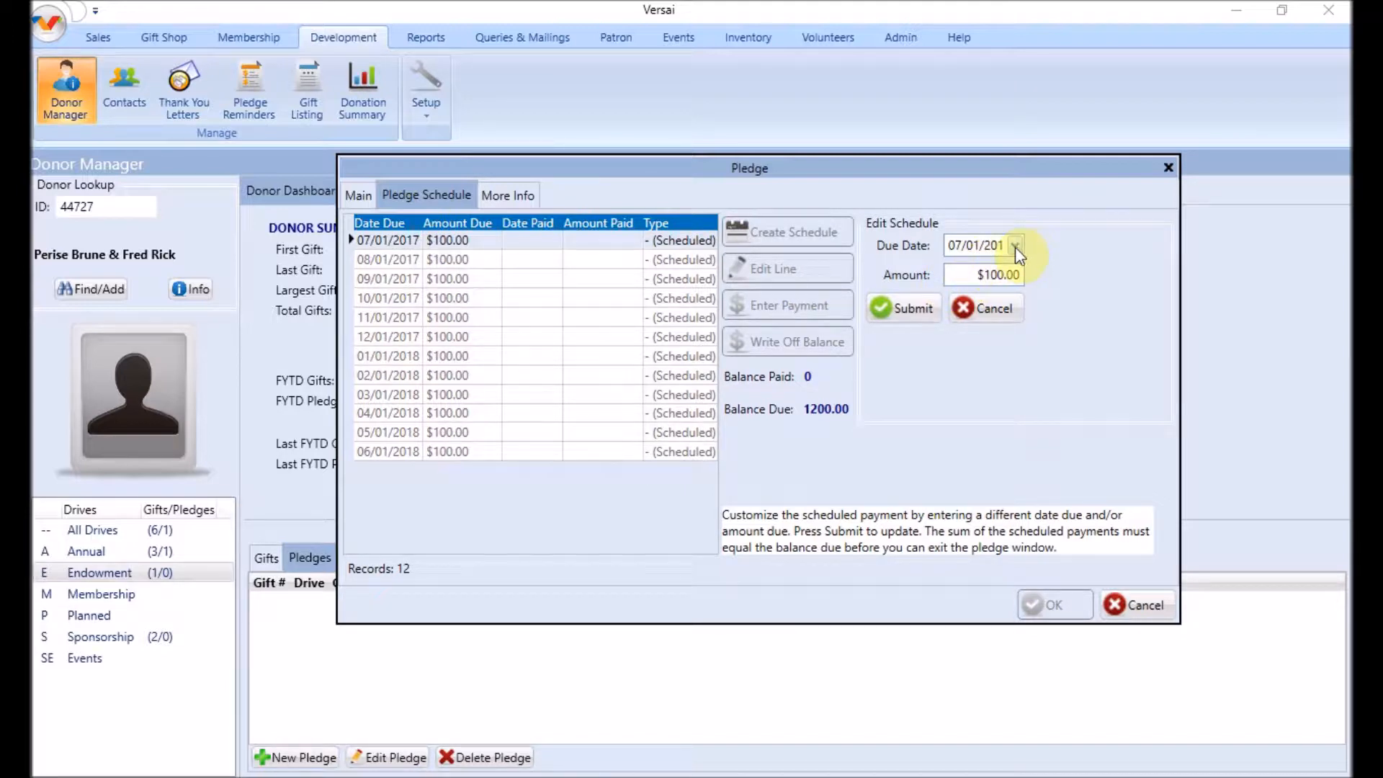
{"action": "left_click", "coordinate": [980, 249]}
{"action": "type", "text": "2"}
{"action": "left_click", "coordinate": [930, 311]}
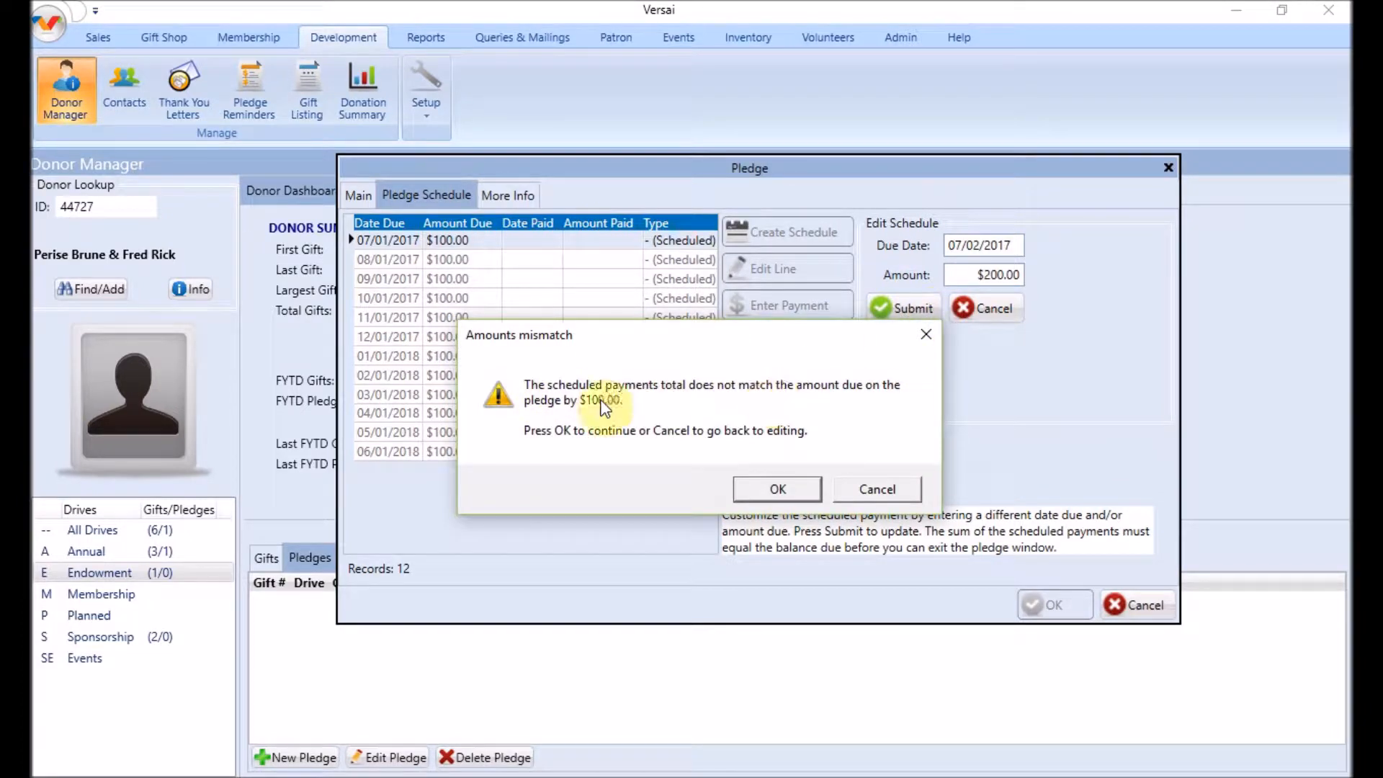
{"action": "left_click", "coordinate": [788, 490]}
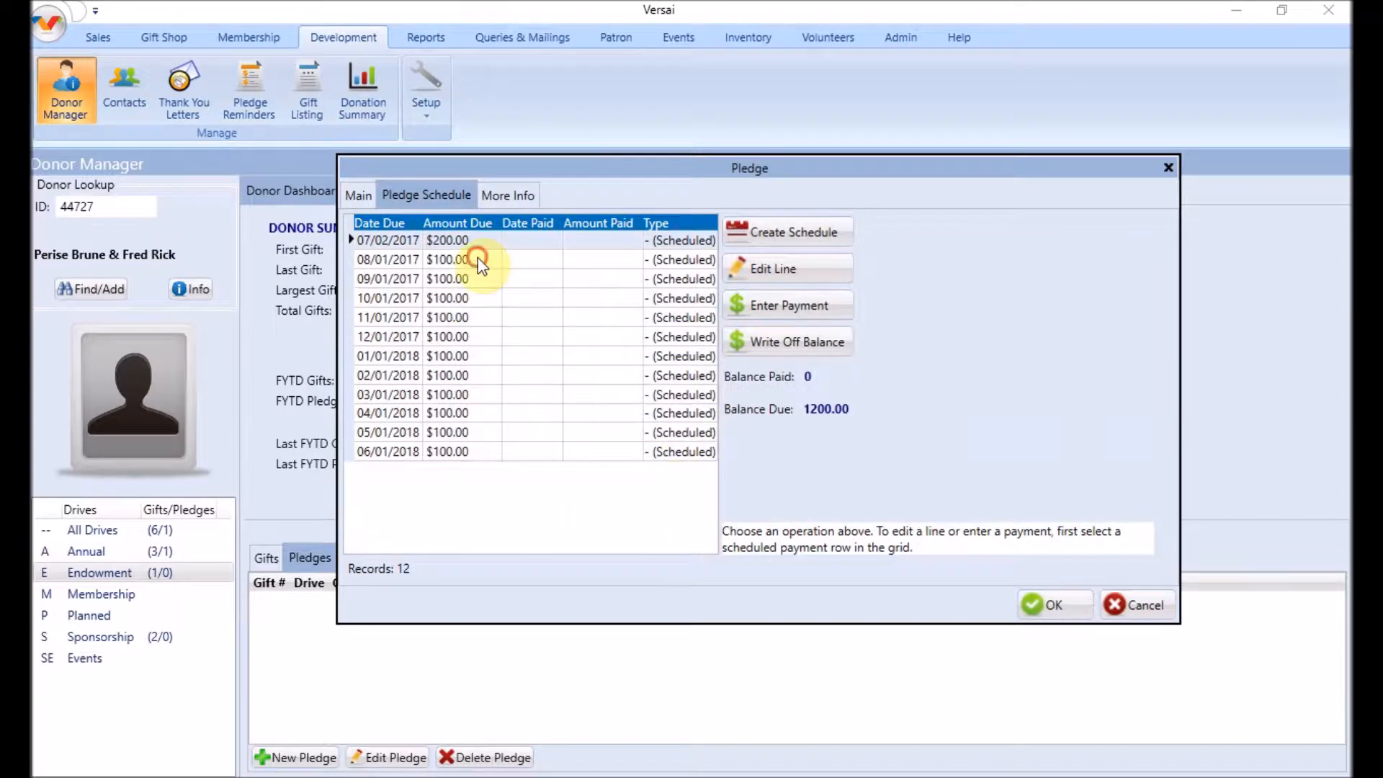
Cut the August and September installments to $50.00 each and save the pledge
{"action": "left_click", "coordinate": [478, 260]}
{"action": "left_click", "coordinate": [802, 268]}
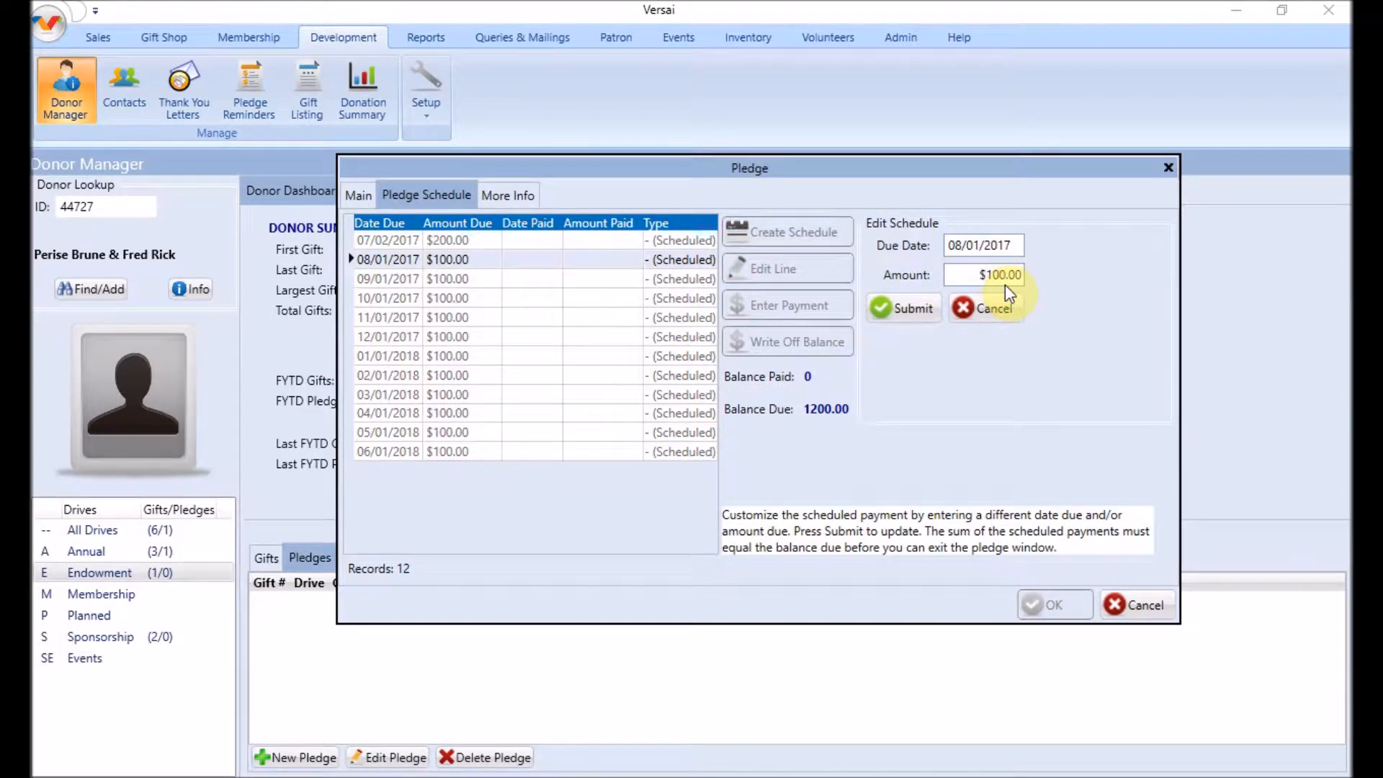
{"action": "type", "text": "5"}
{"action": "left_click", "coordinate": [897, 310]}
{"action": "left_click", "coordinate": [749, 489]}
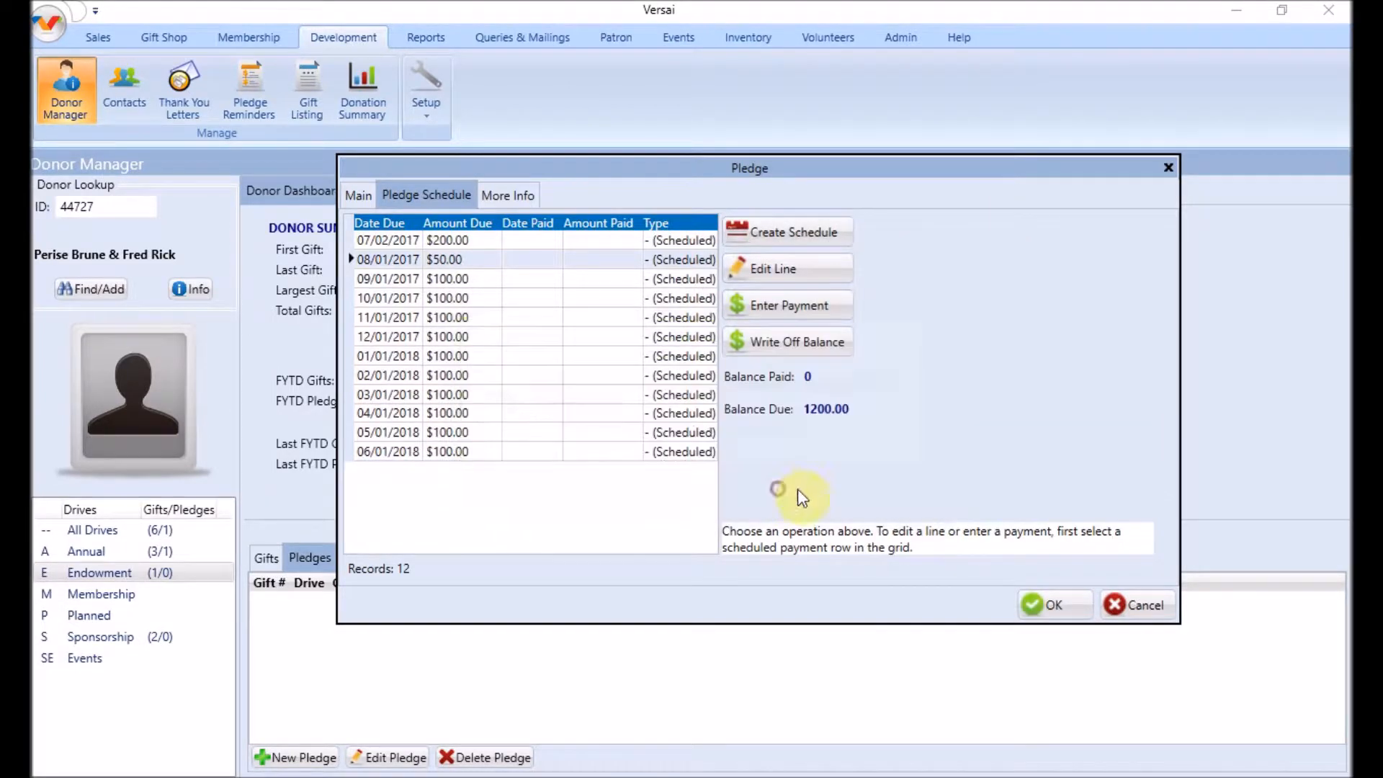
{"action": "left_click", "coordinate": [530, 279]}
{"action": "left_click", "coordinate": [803, 280]}
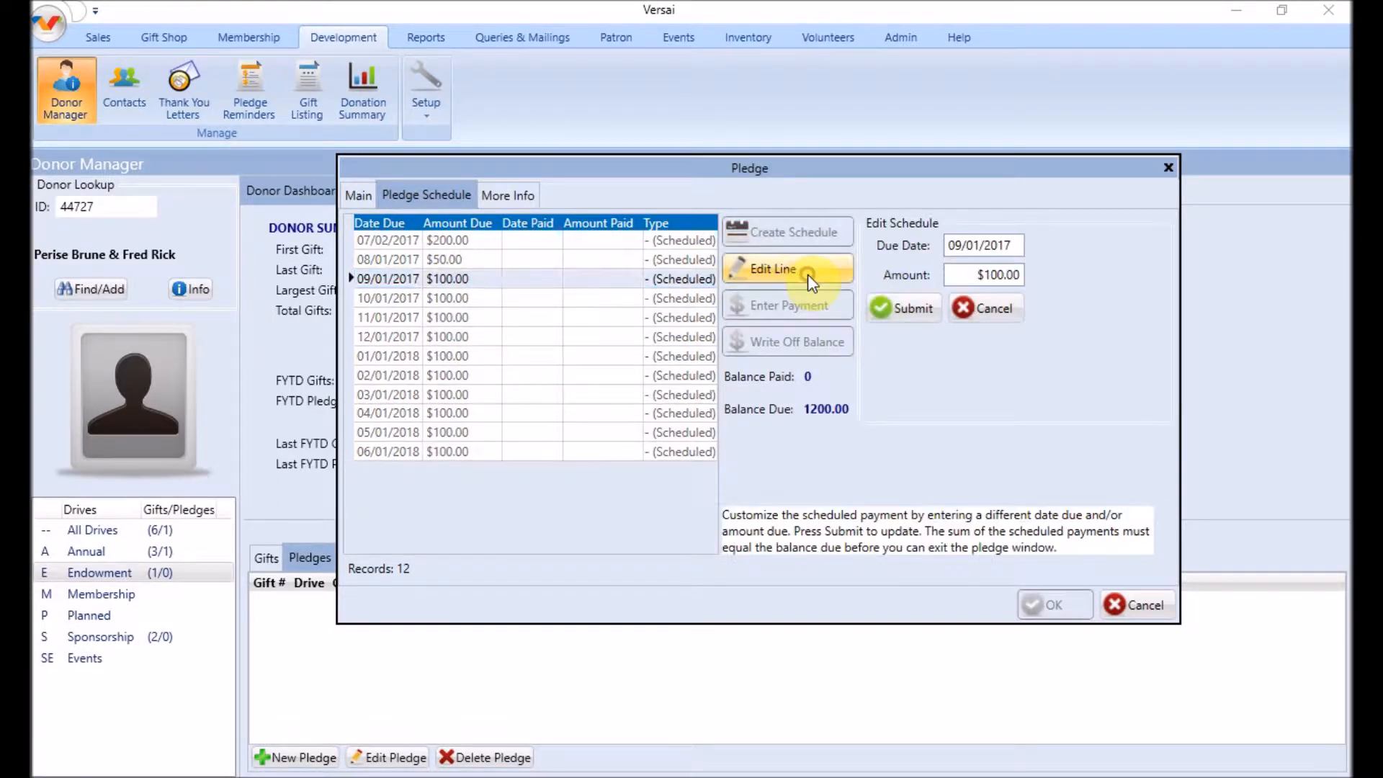
{"action": "type", "text": "50"}
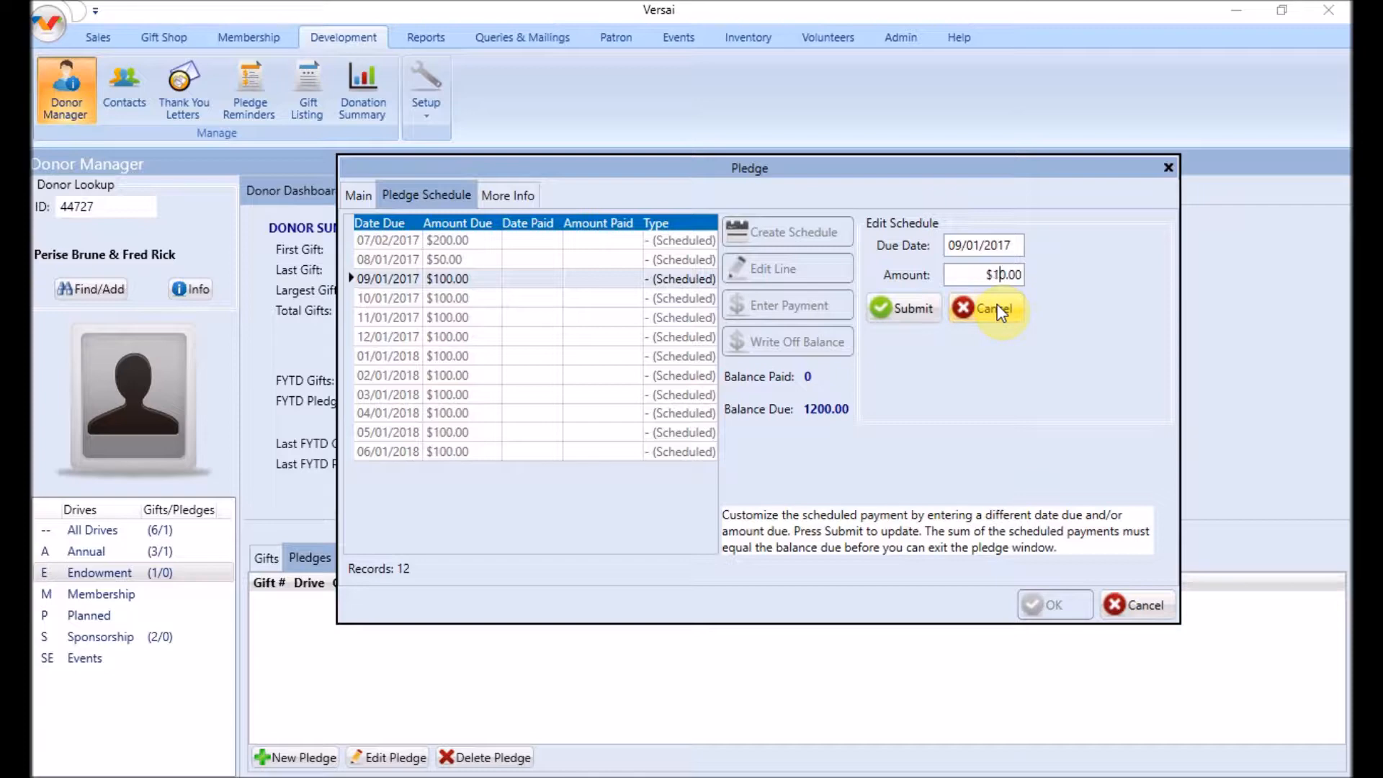
{"action": "left_click", "coordinate": [913, 310]}
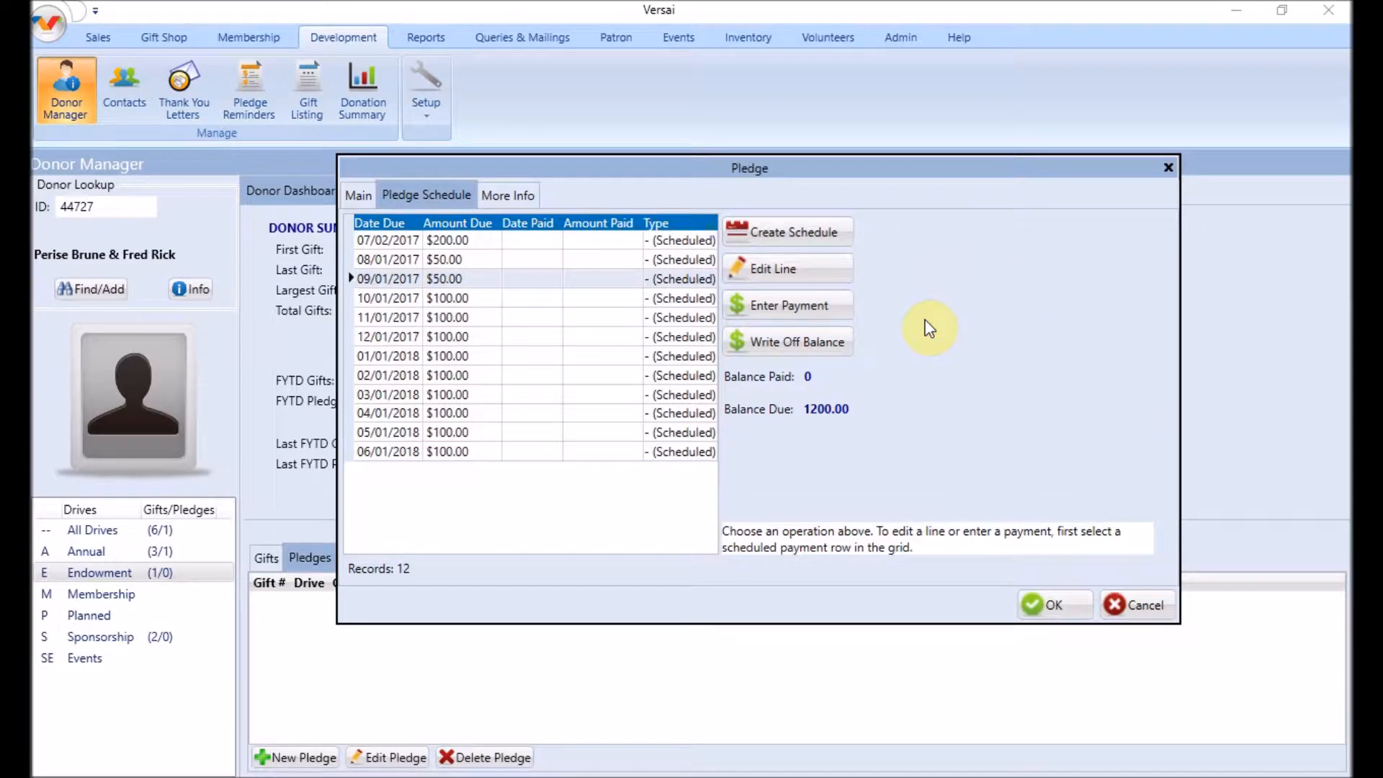
{"action": "left_click", "coordinate": [1052, 609]}
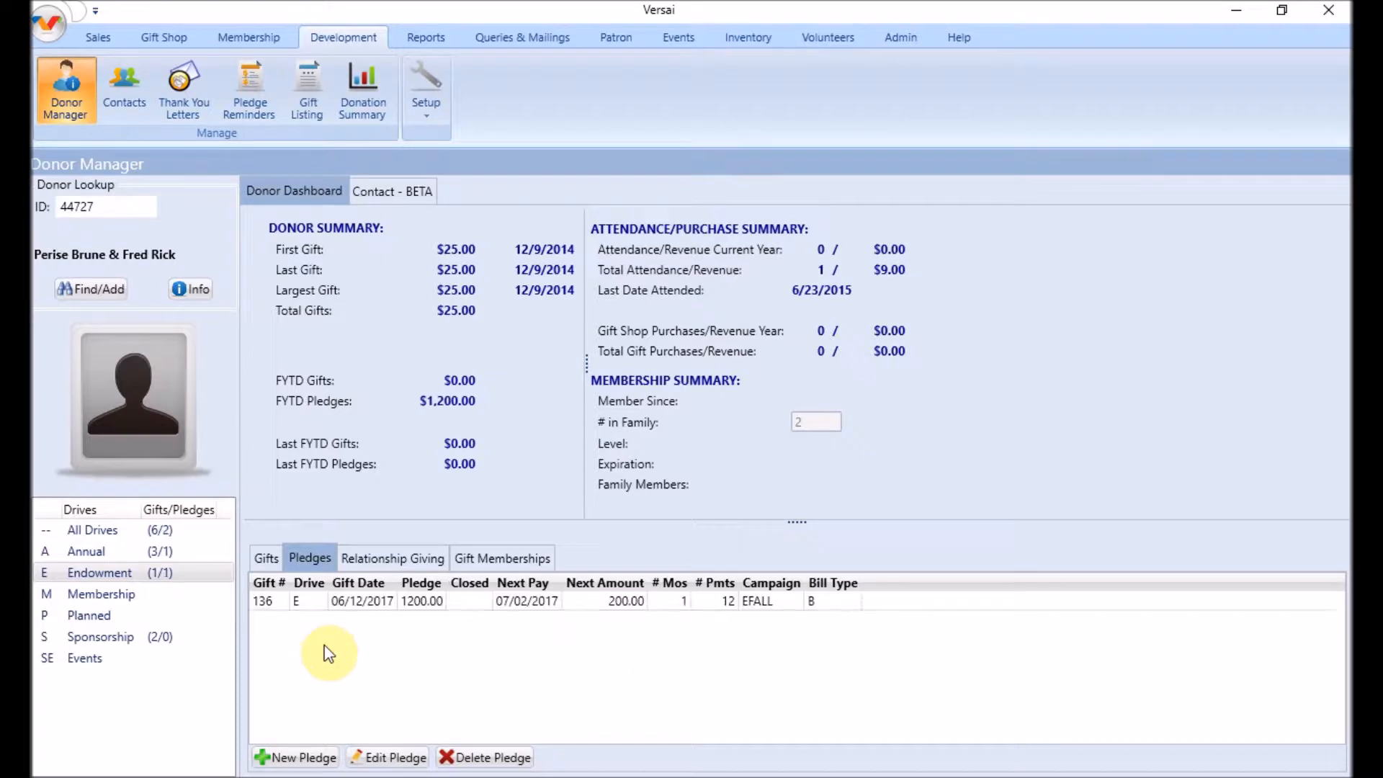
Reopen pledge 136 and start a payment on the first installment dated 6/12/2017
{"action": "double_click", "coordinate": [343, 601]}
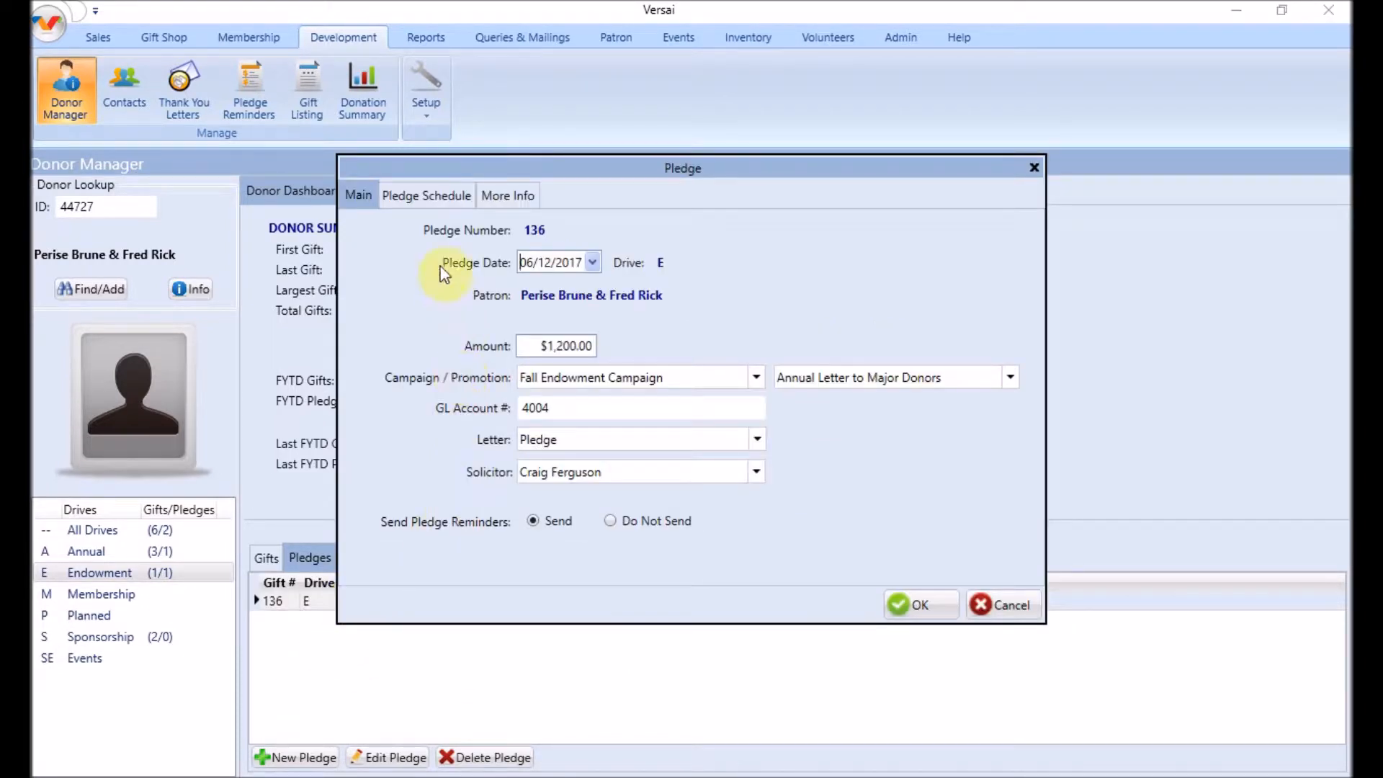
{"action": "left_click", "coordinate": [426, 196]}
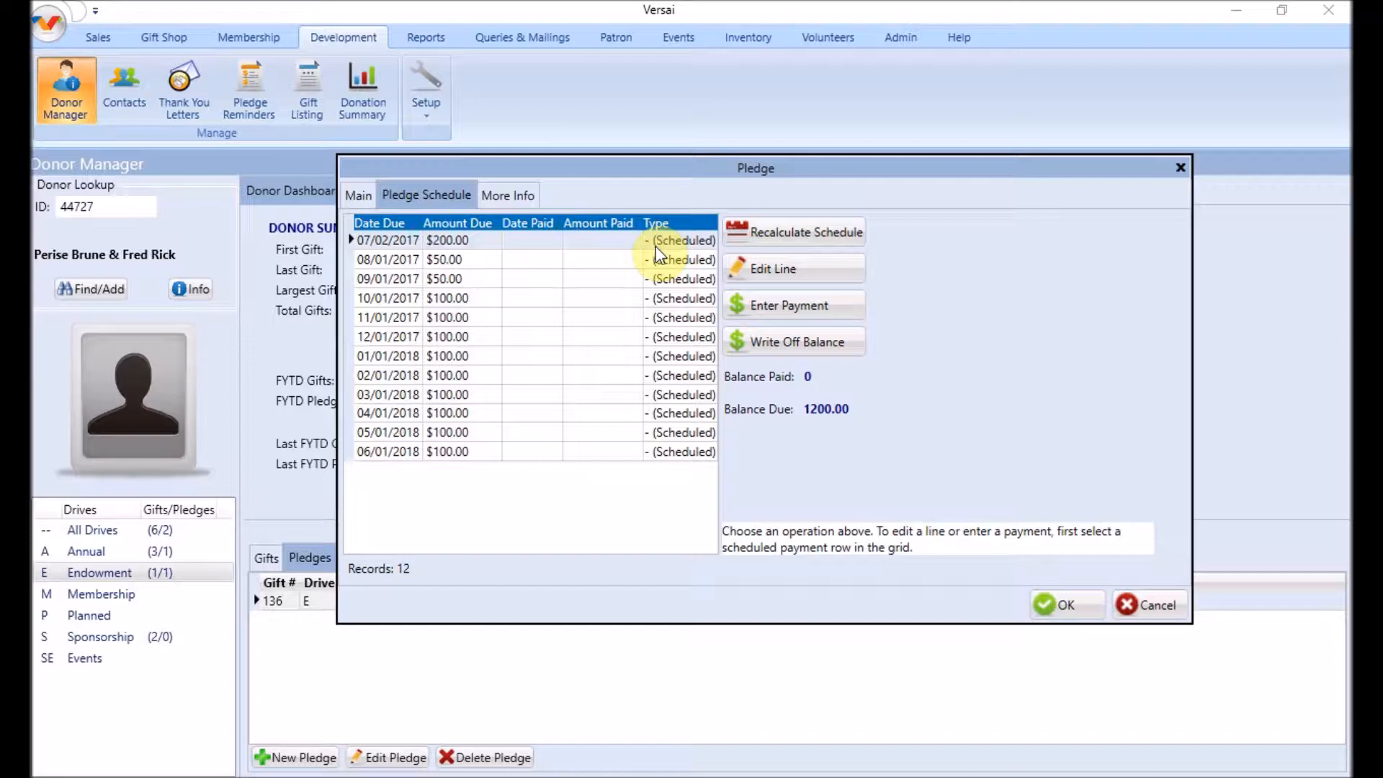
{"action": "left_click", "coordinate": [796, 314]}
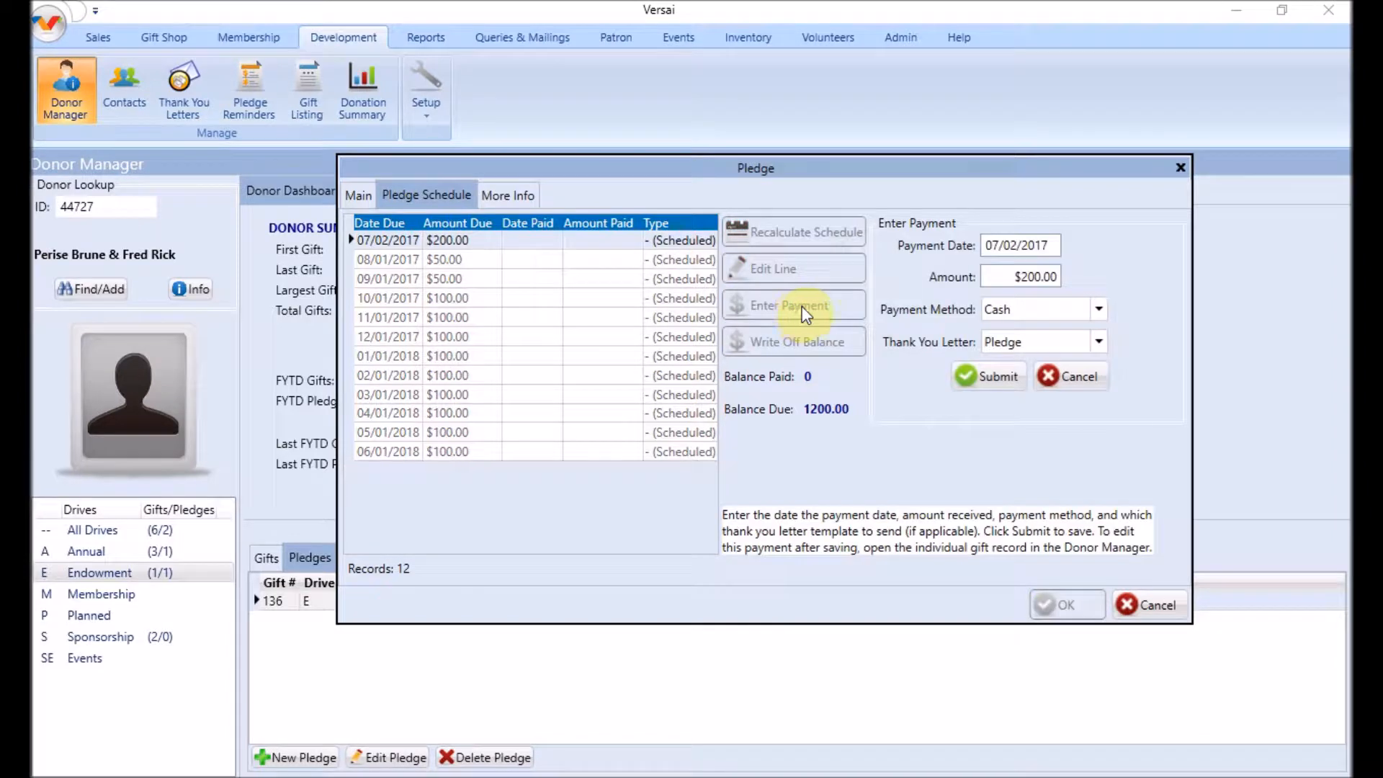
{"action": "left_click", "coordinate": [1053, 248]}
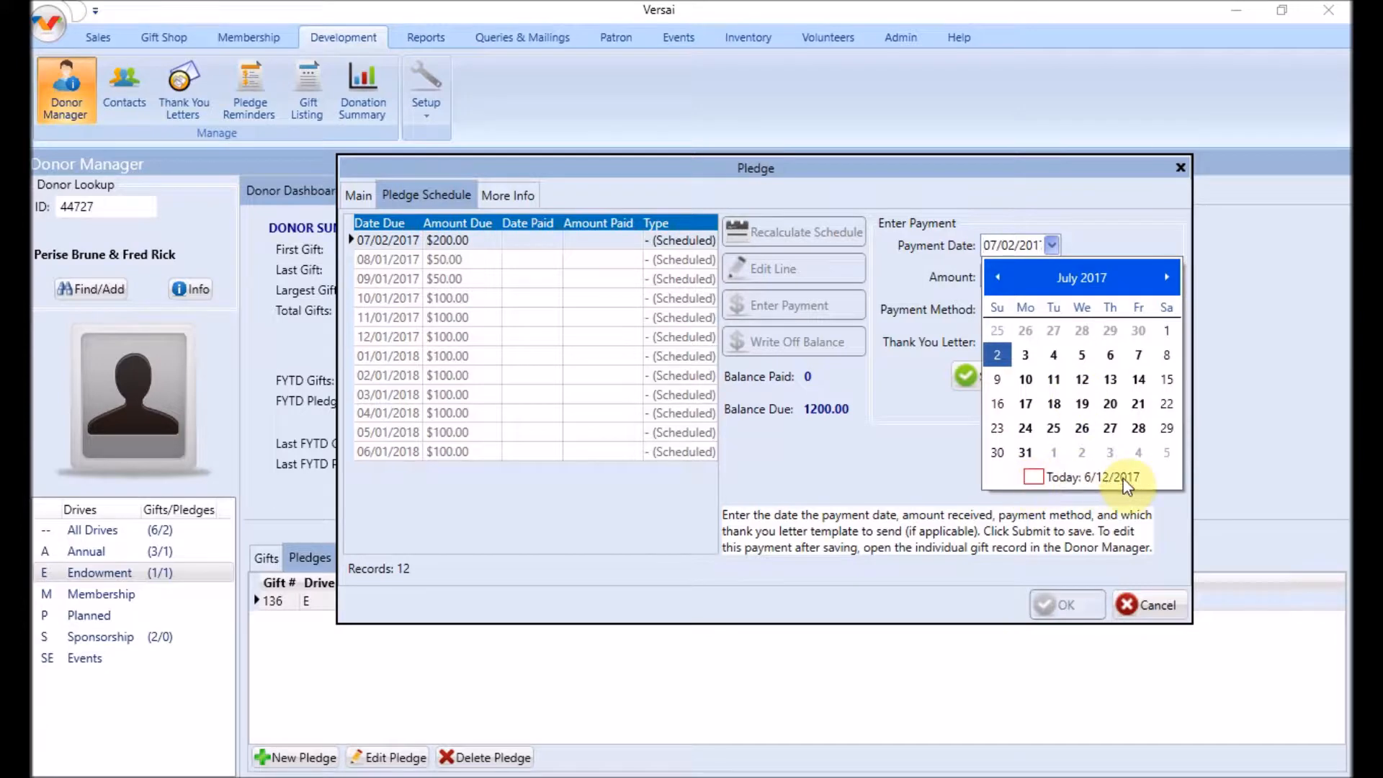
{"action": "left_click", "coordinate": [1042, 479]}
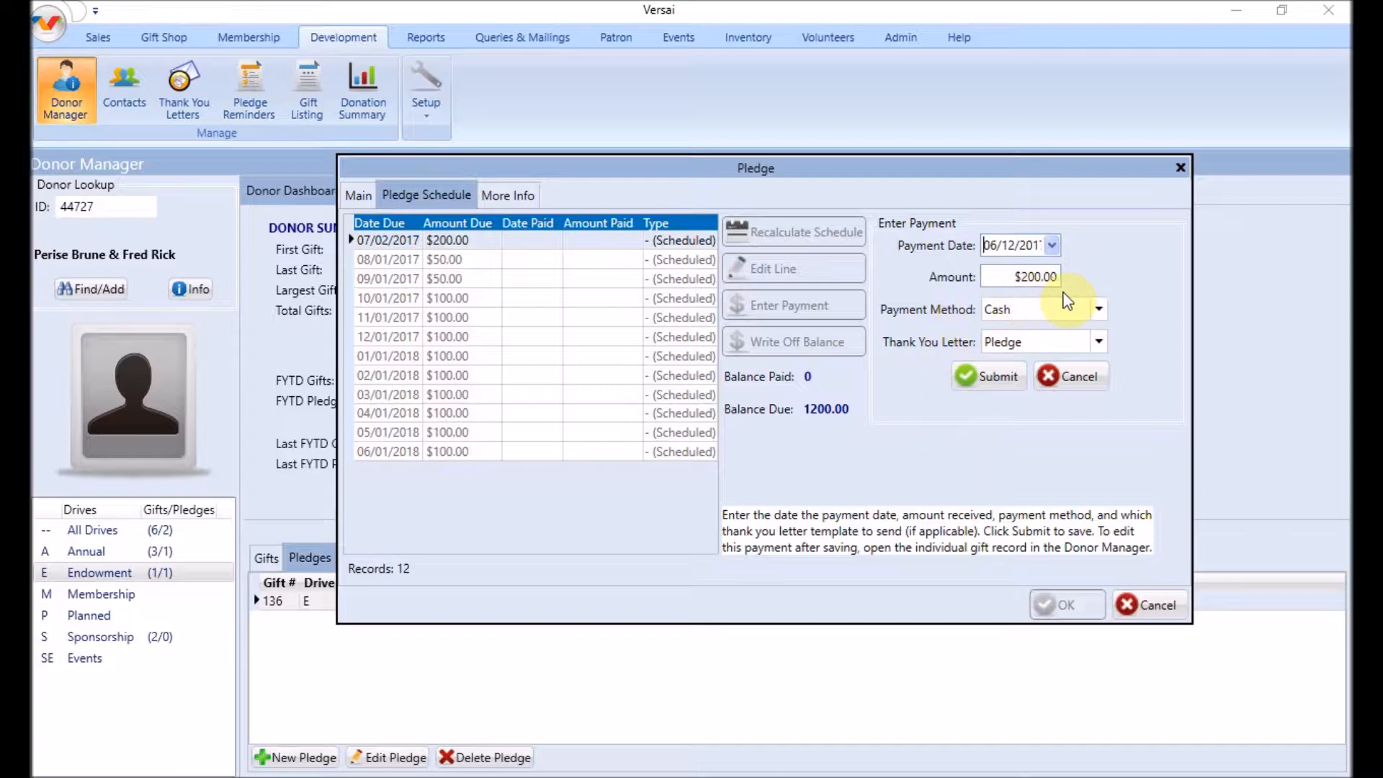
Pay by check number 103 with the pledge-payment thank-you letter, save, and list the donor's gifts
{"action": "left_click", "coordinate": [1099, 309]}
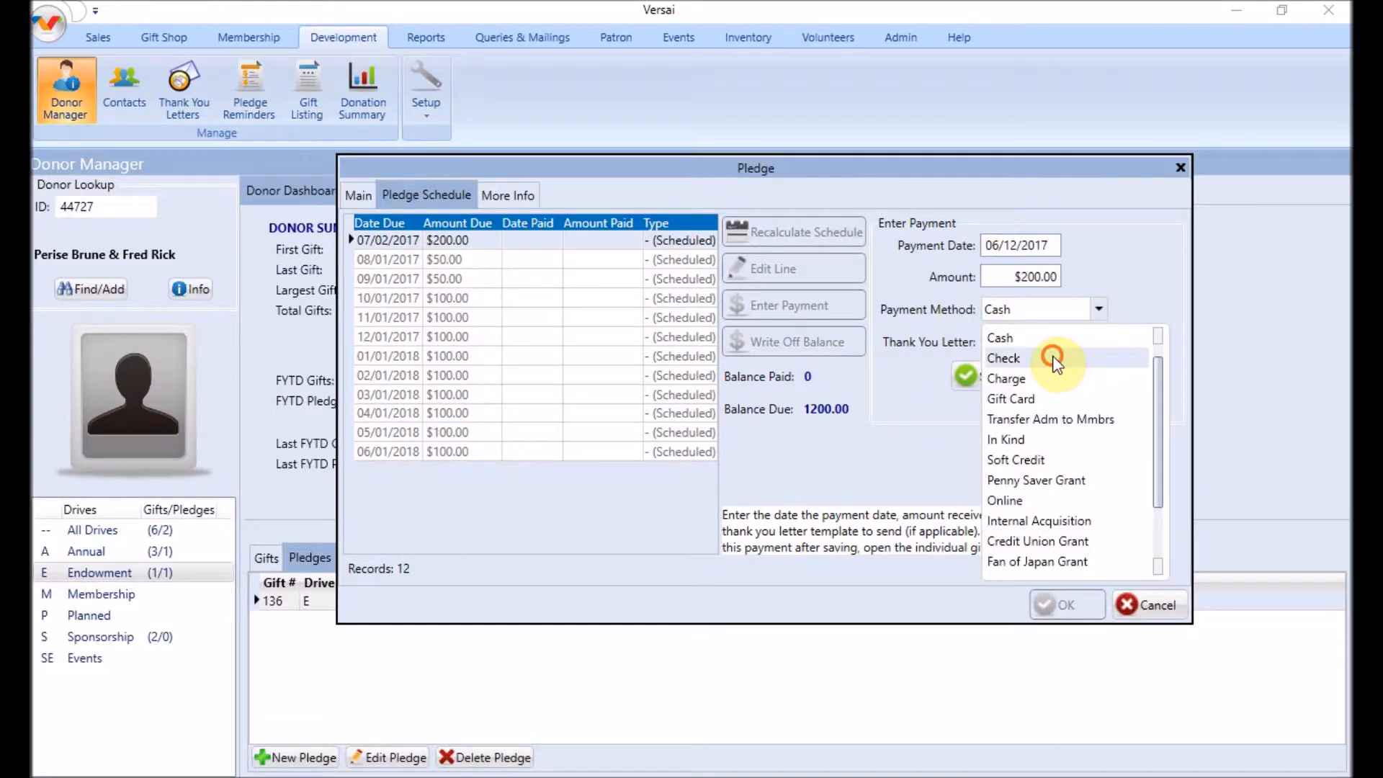
{"action": "left_click", "coordinate": [1053, 357]}
{"action": "key", "text": "Tab"}
{"action": "type", "text": "103"}
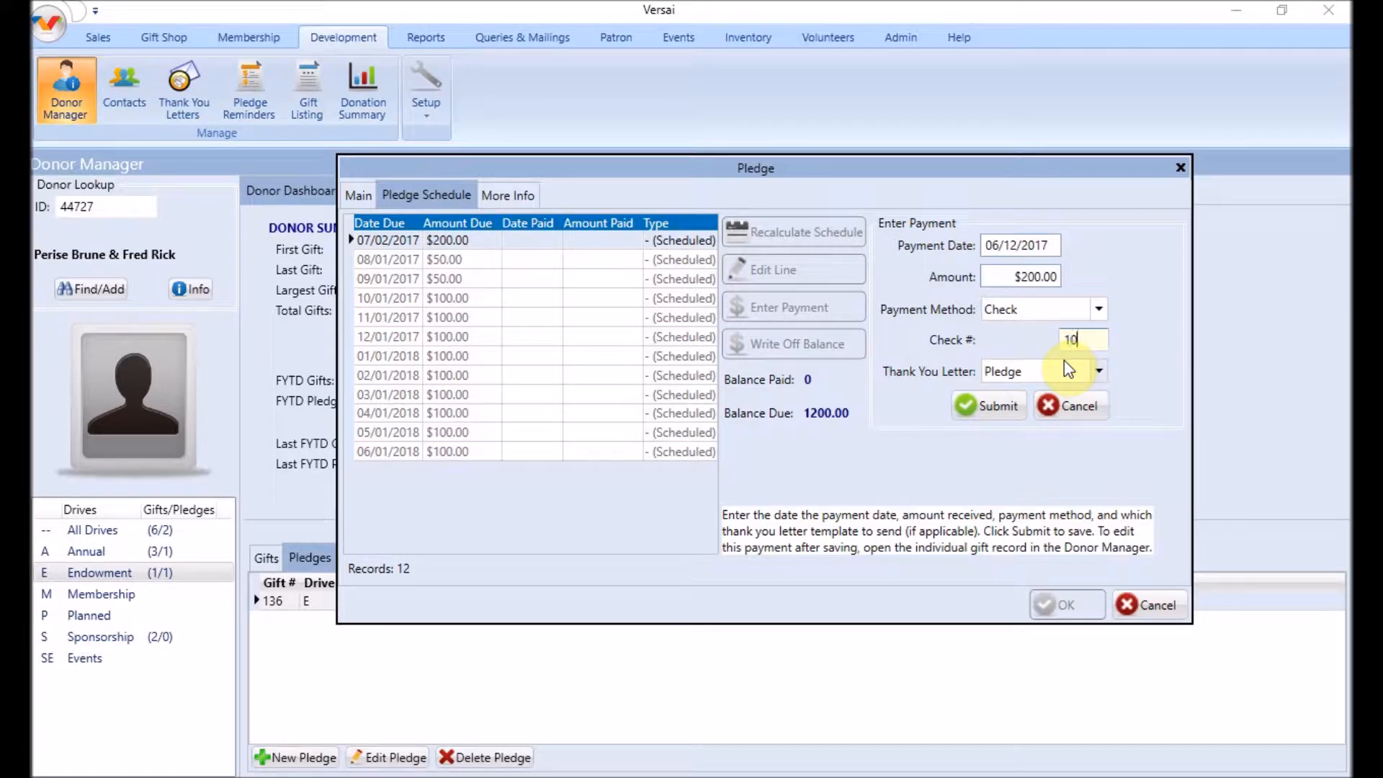
{"action": "left_click", "coordinate": [1069, 369]}
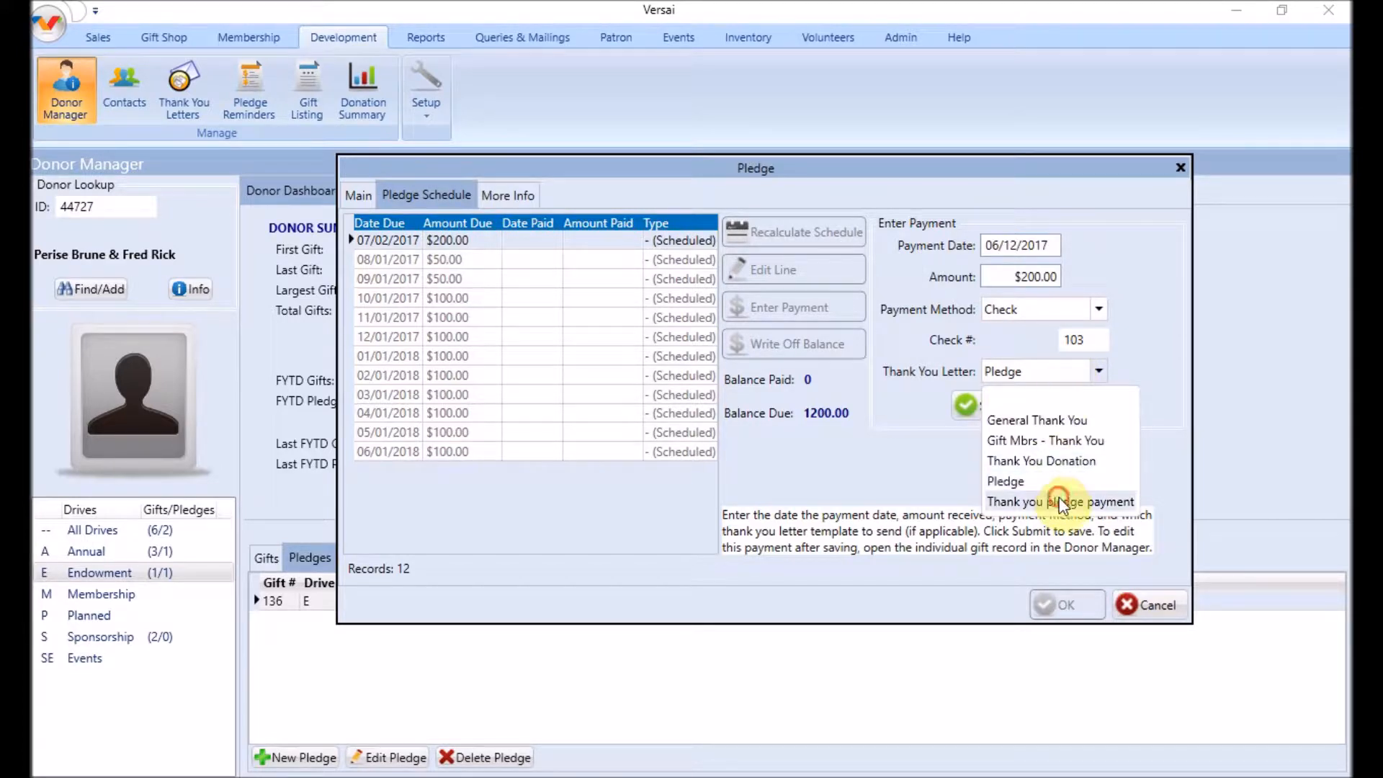
{"action": "left_click", "coordinate": [1063, 498]}
{"action": "left_click", "coordinate": [1048, 406]}
{"action": "left_click", "coordinate": [1063, 604]}
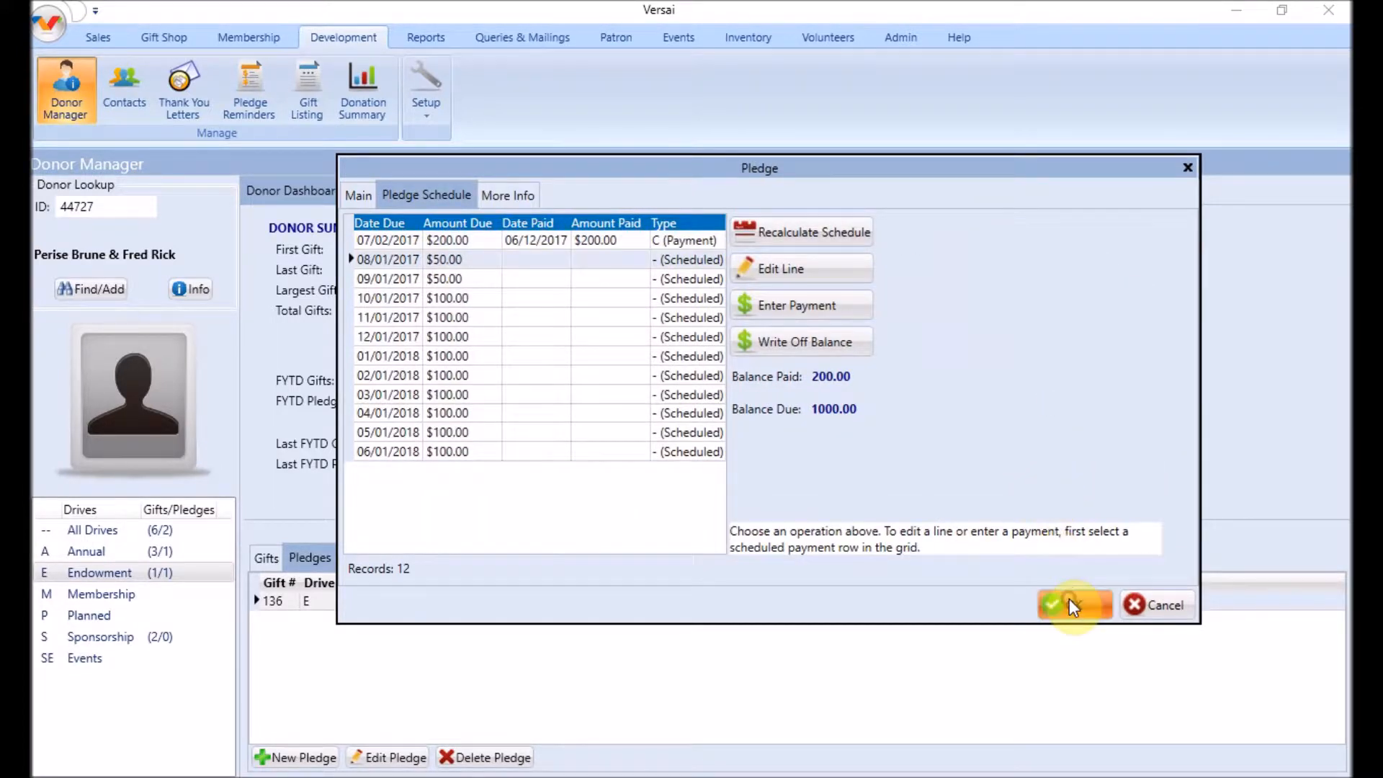
{"action": "left_click", "coordinate": [264, 560]}
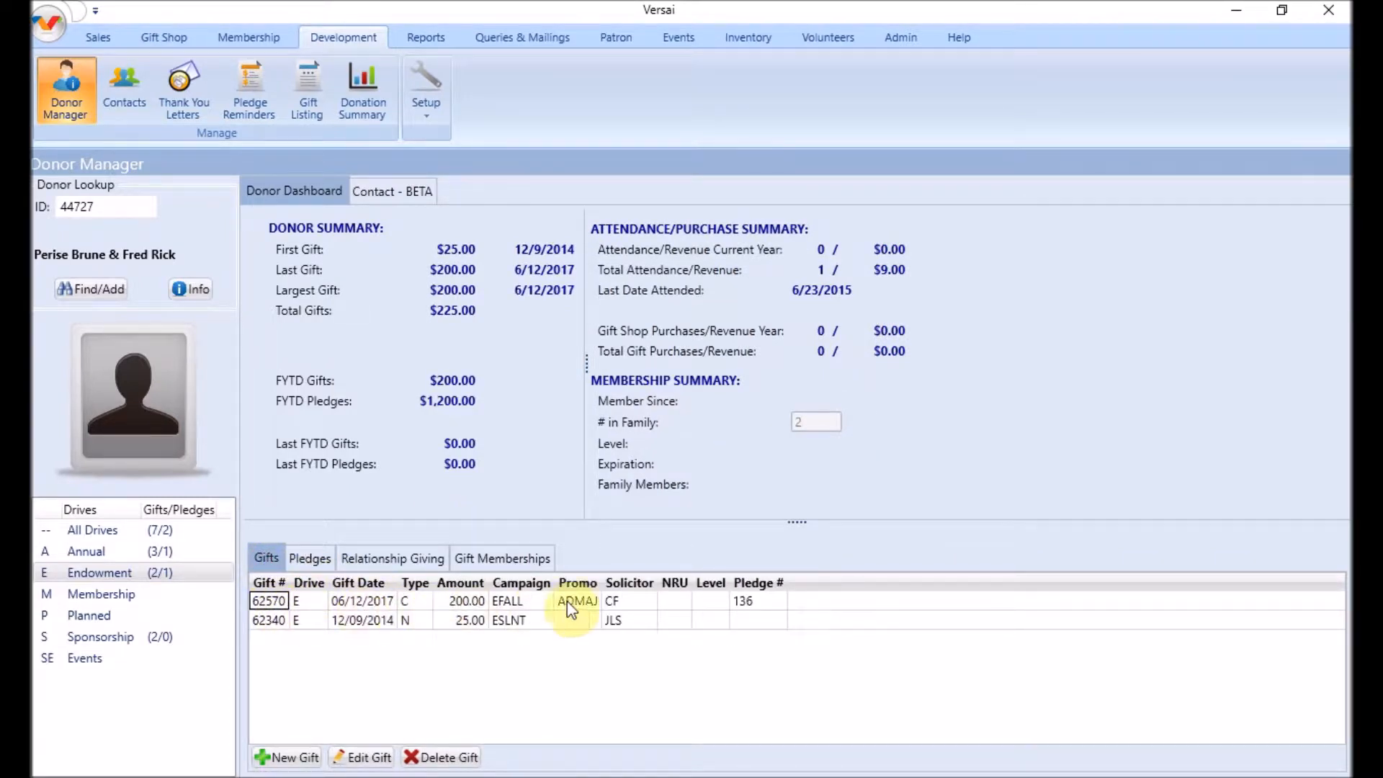
Open pledge 136's schedule and try Edit Line and Recalculate Schedule, cancelling both
{"action": "left_click", "coordinate": [309, 559]}
{"action": "double_click", "coordinate": [416, 602]}
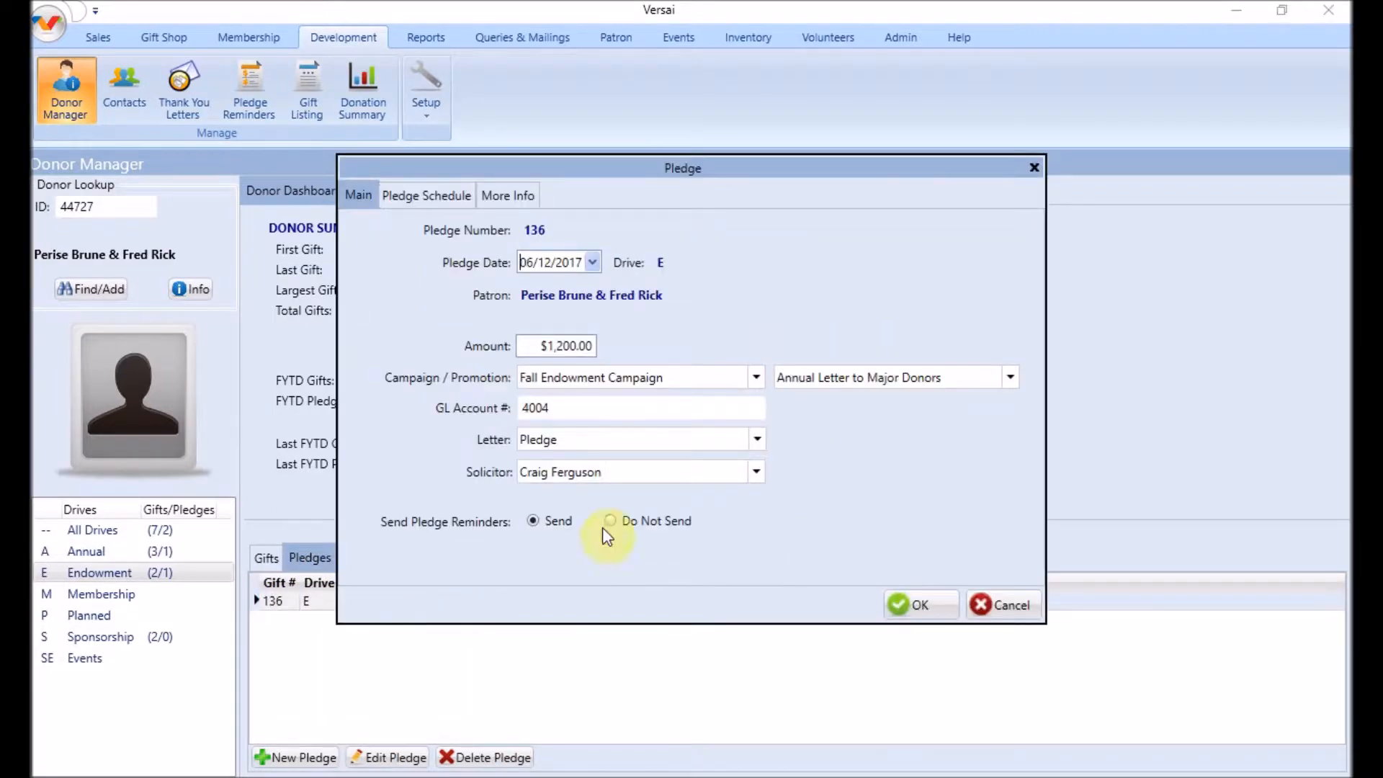
{"action": "left_click", "coordinate": [426, 195]}
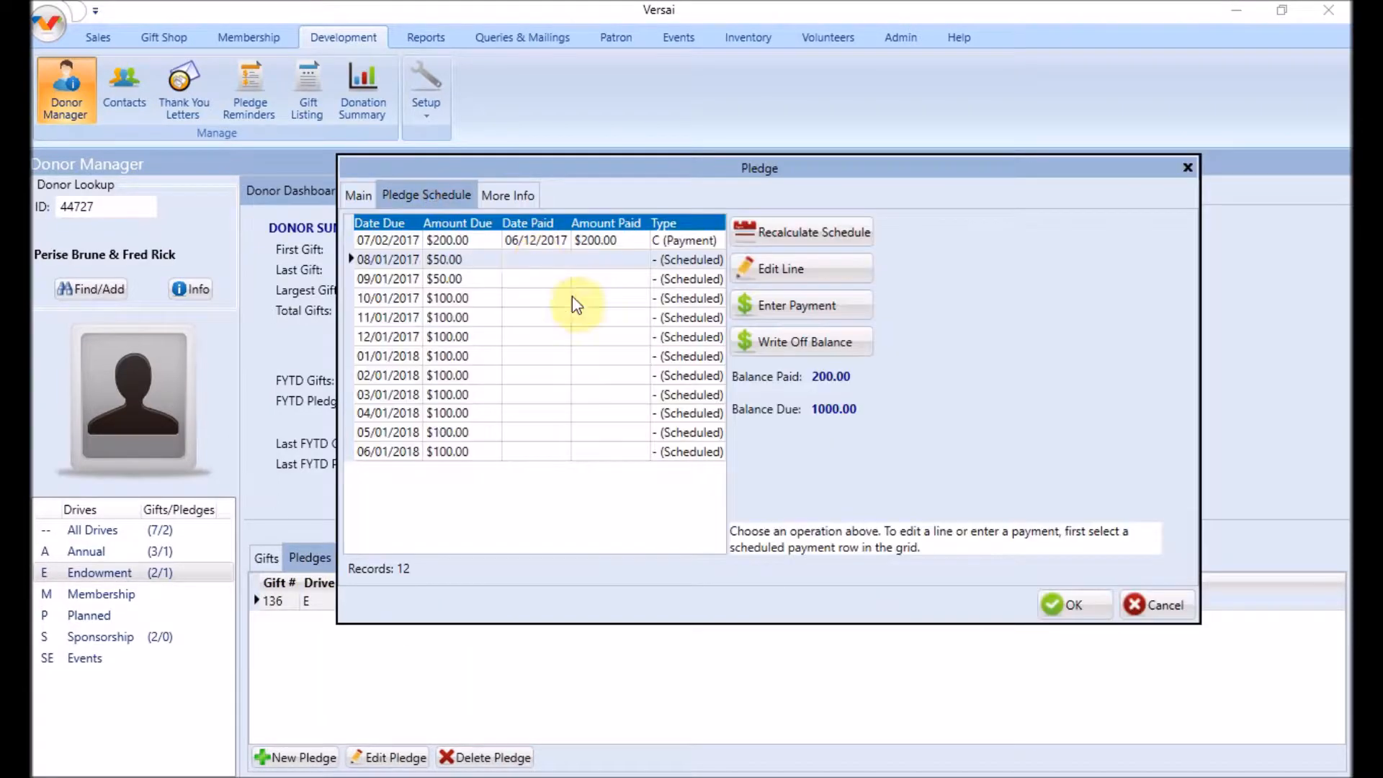
{"action": "left_click", "coordinate": [832, 268]}
{"action": "left_click", "coordinate": [1004, 305]}
{"action": "left_click", "coordinate": [829, 234]}
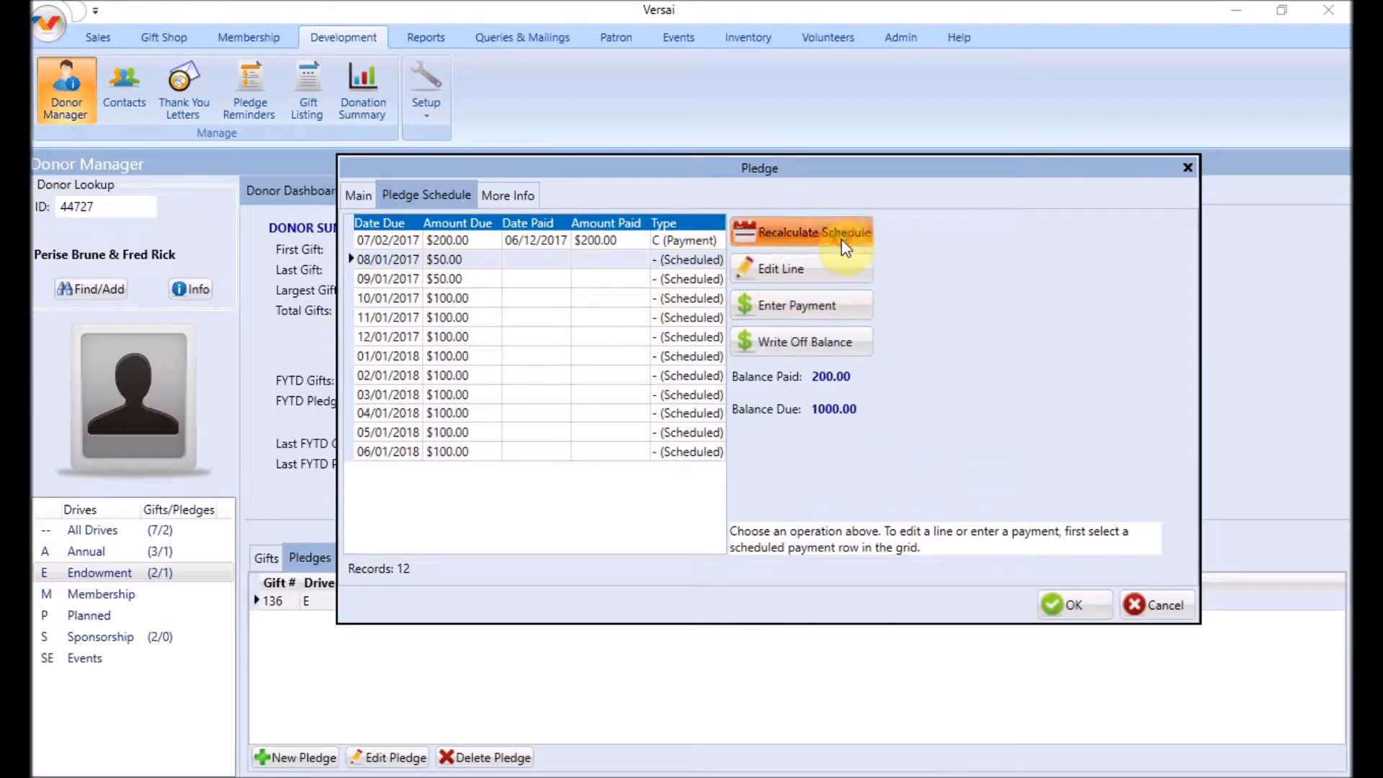
{"action": "left_click", "coordinate": [1084, 366]}
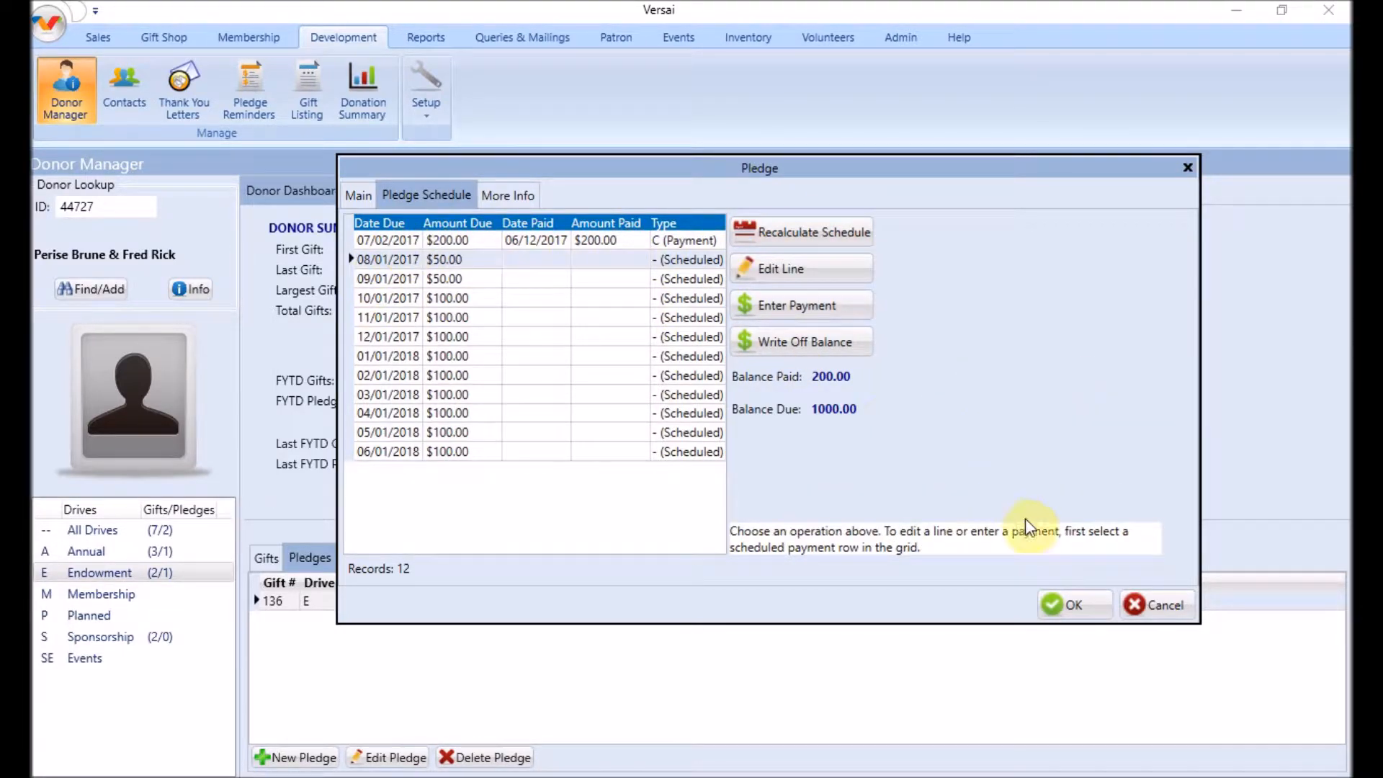
Change the 08/01 line's amount to $100 and submit it
{"action": "left_click", "coordinate": [808, 308]}
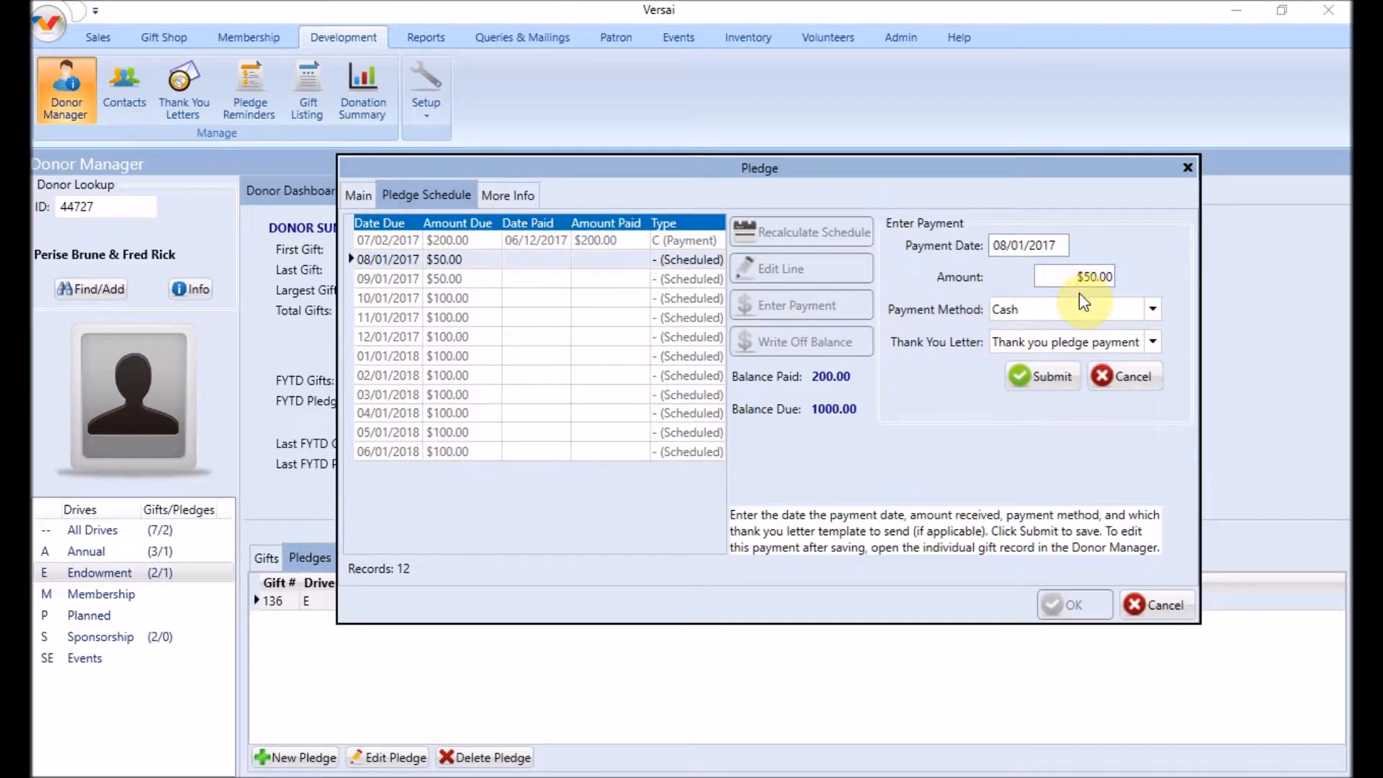
{"action": "key", "text": "Delete"}
{"action": "type", "text": "1,00"}
{"action": "left_click", "coordinate": [1048, 376]}
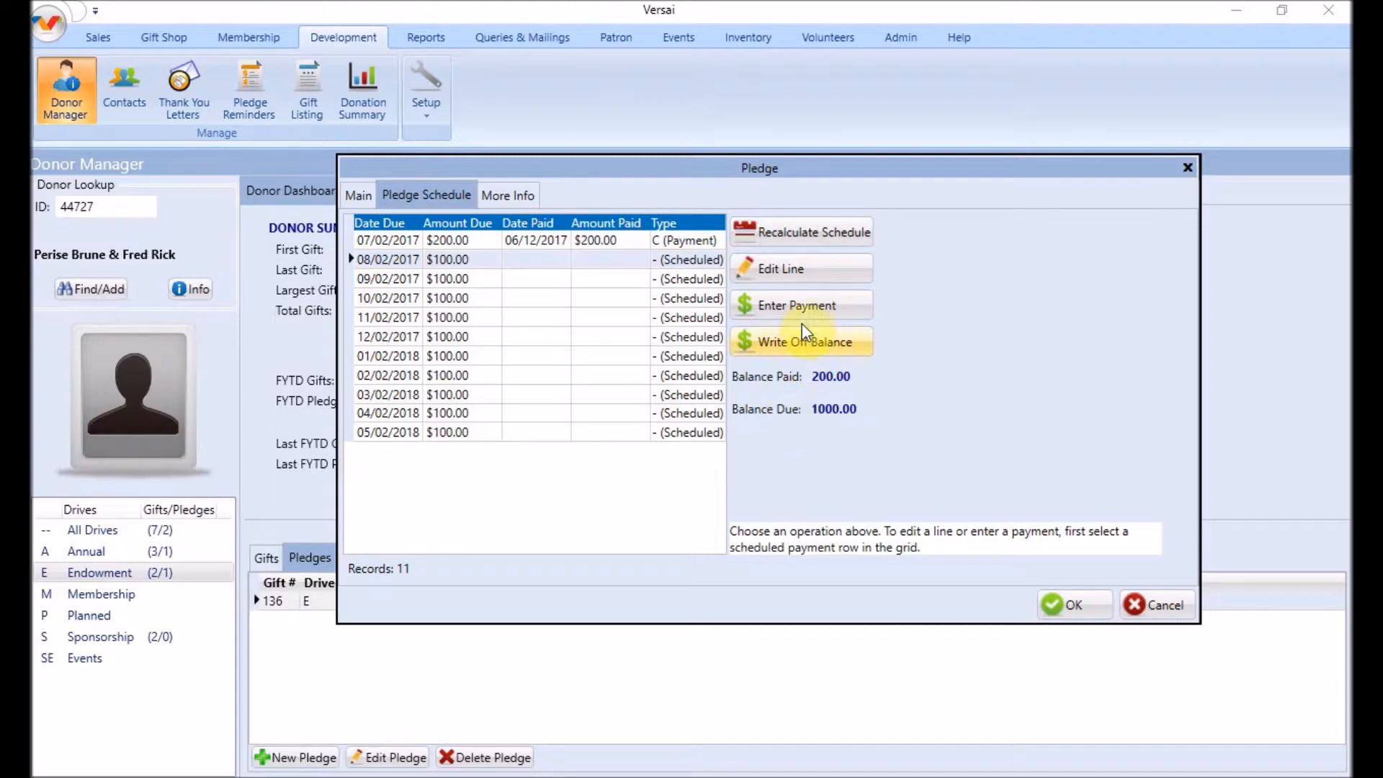
Submit a $100 cash payment for 08/02/2017, write off the $900 balance, and save pledge 136
{"action": "left_click", "coordinate": [799, 305]}
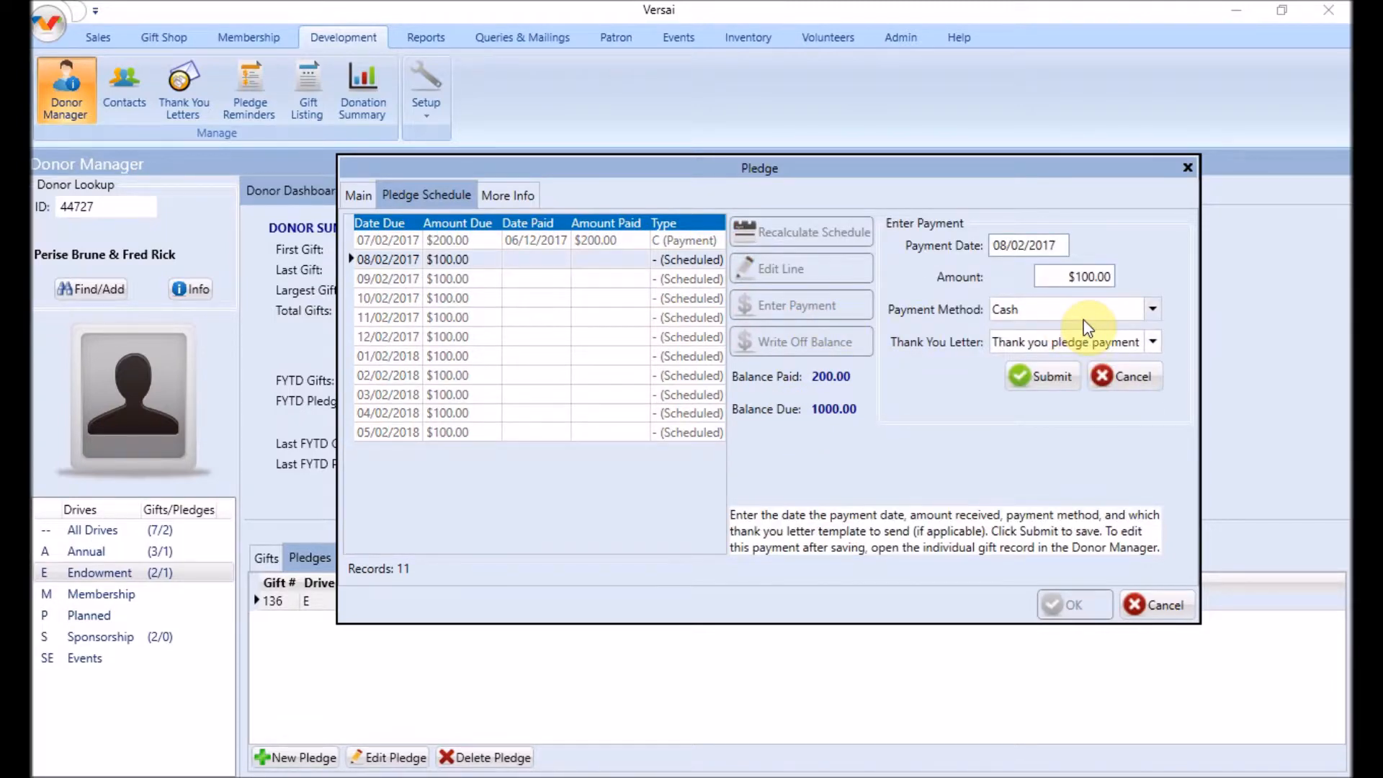
{"action": "left_click", "coordinate": [1046, 376]}
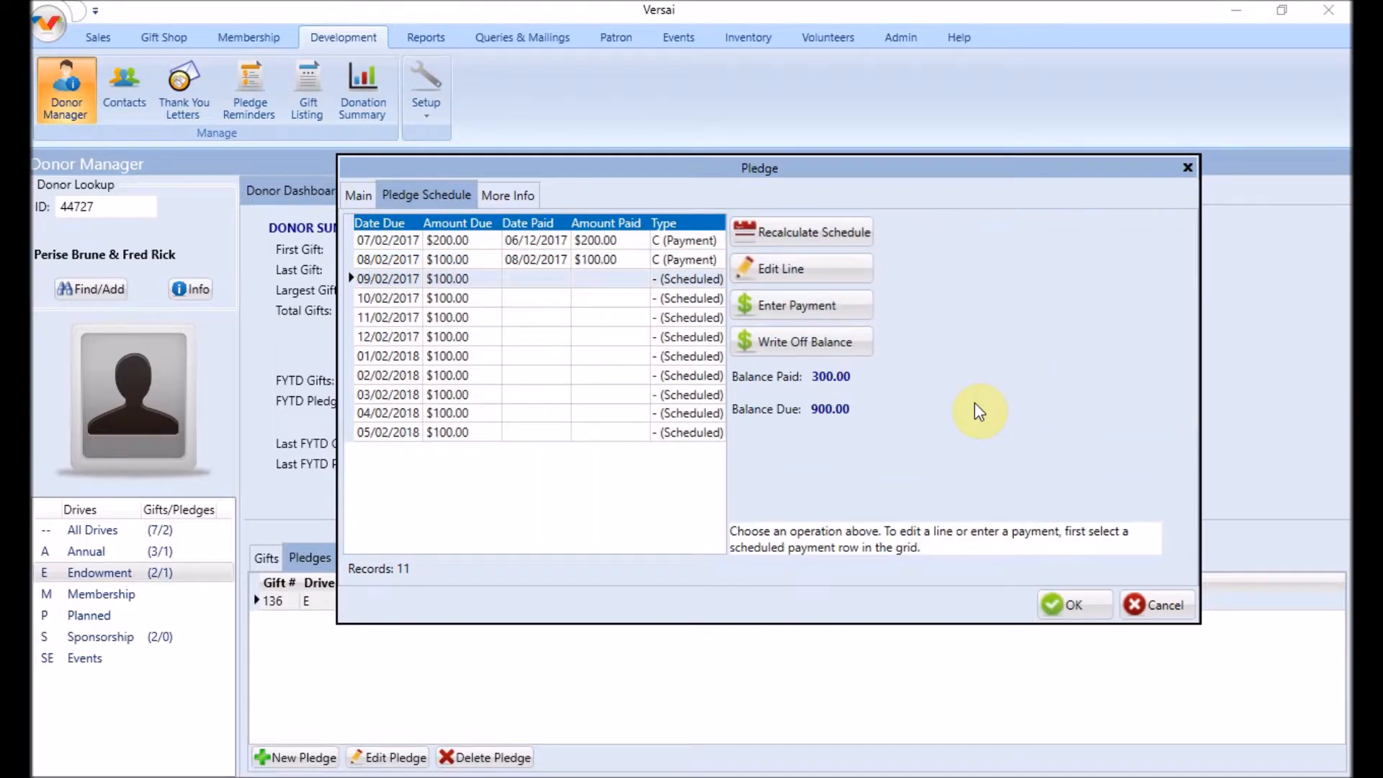
{"action": "left_click", "coordinate": [810, 347]}
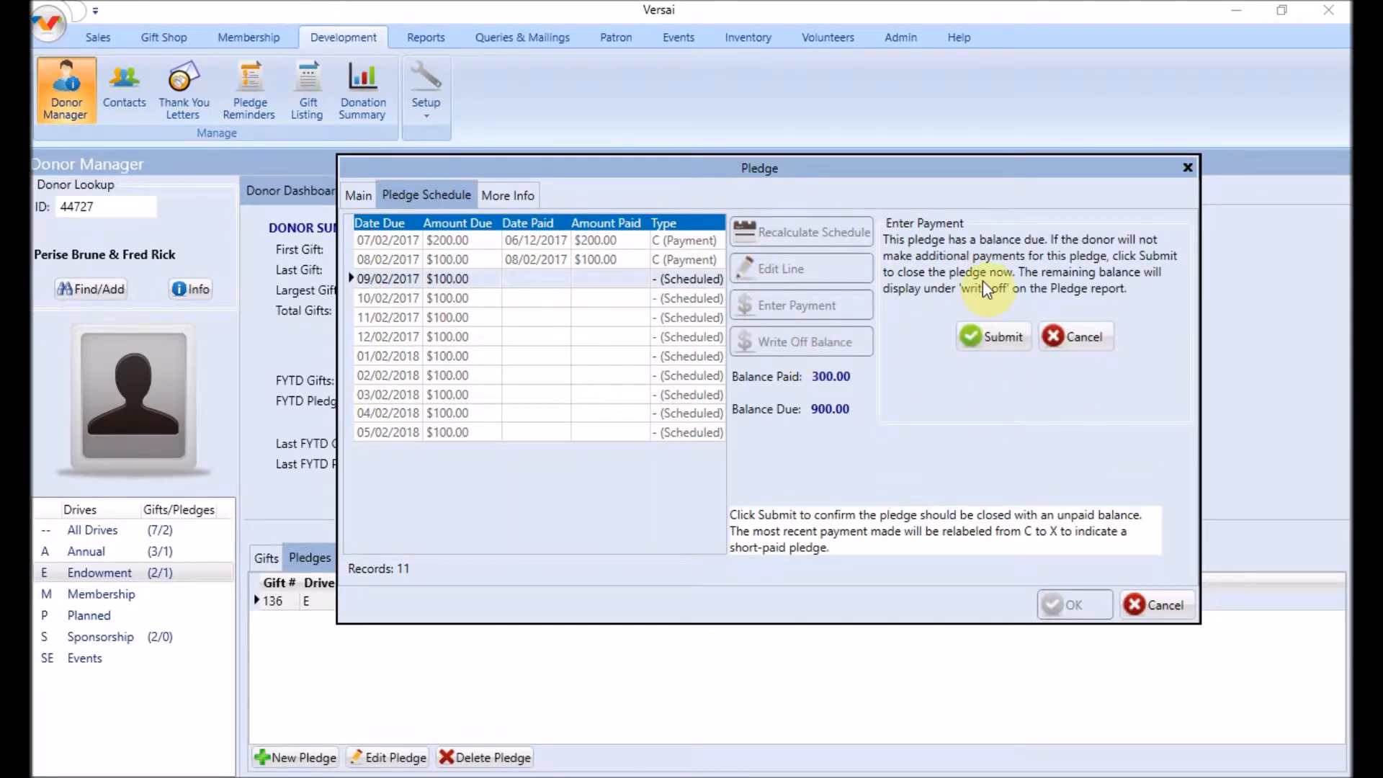
{"action": "left_click", "coordinate": [1012, 349]}
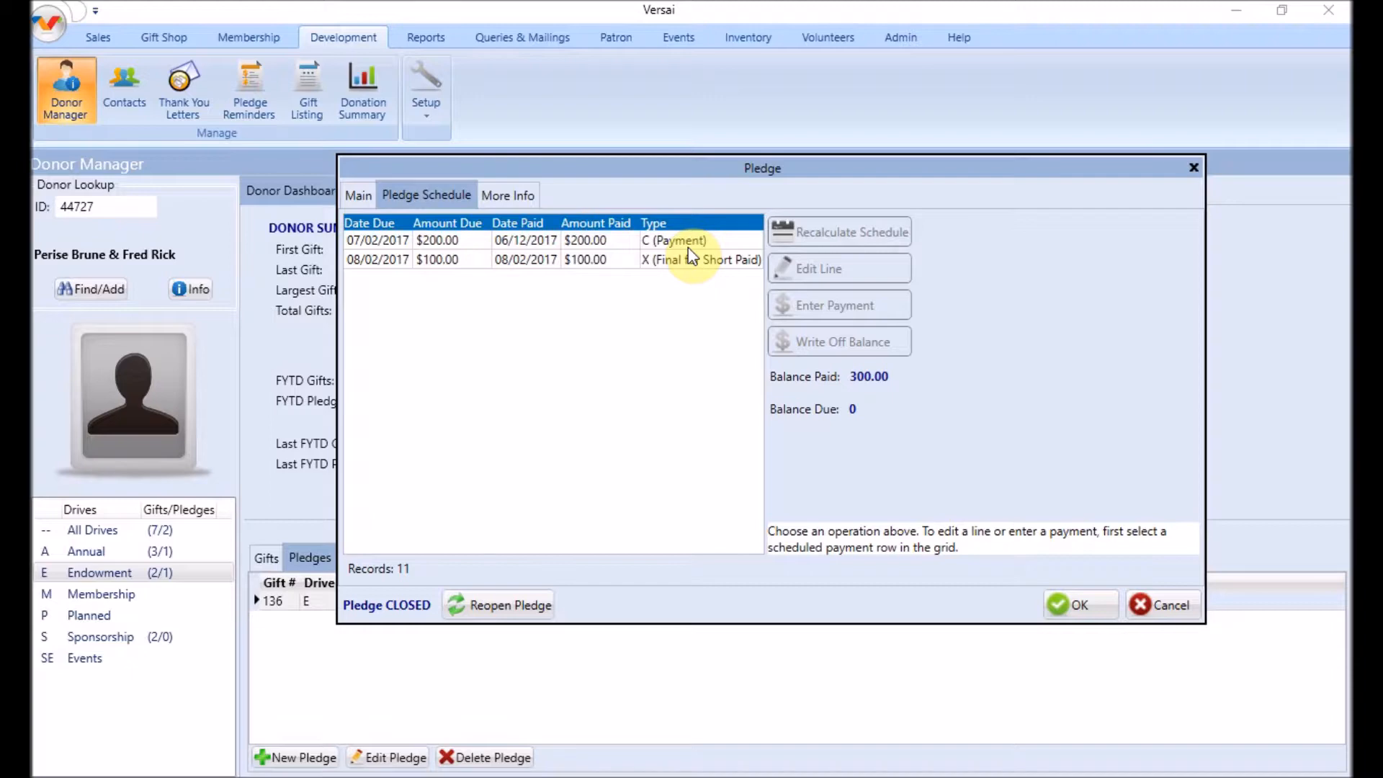
{"action": "left_click", "coordinate": [1055, 605]}
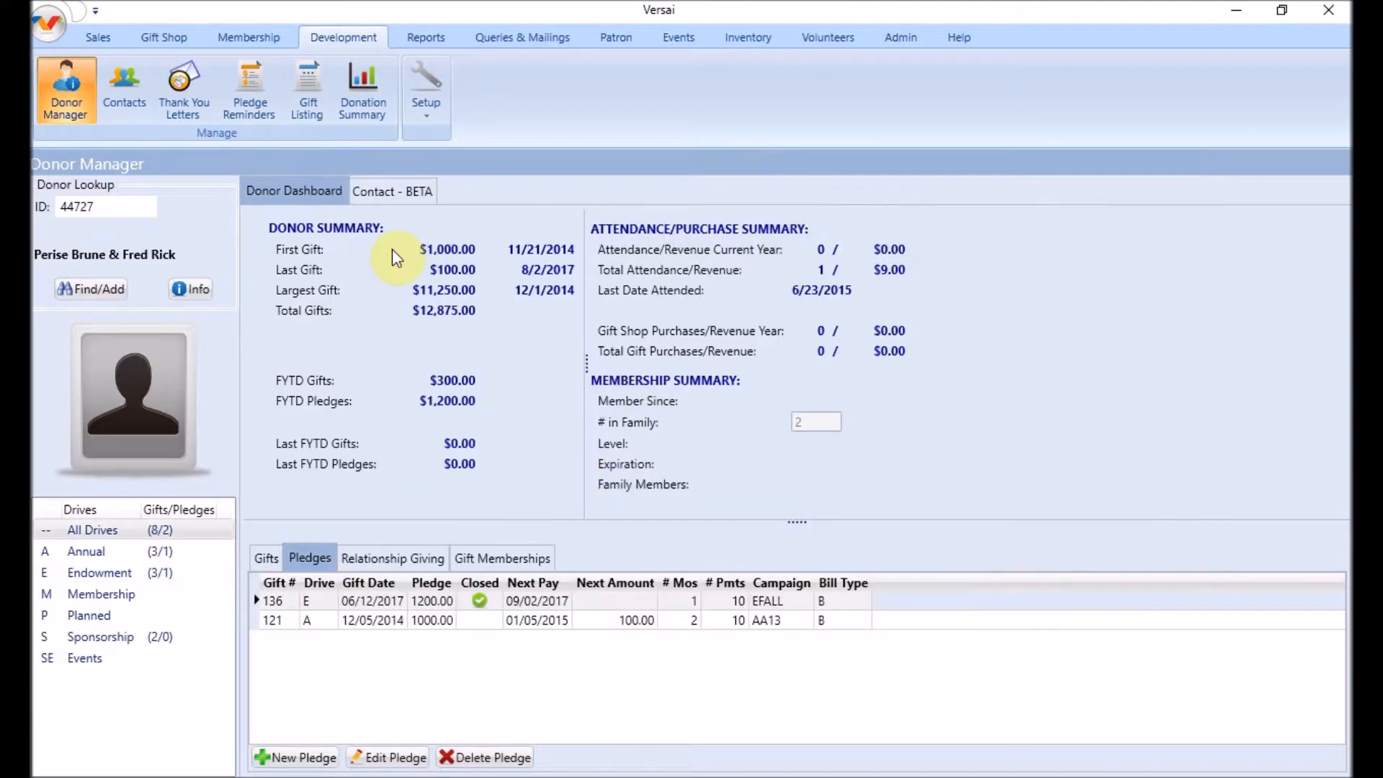
Open the Gift Listing and restrict gift types to Pledge Pmt Not Paid and Pledge Pmt Short Pd
{"action": "left_click", "coordinate": [304, 81]}
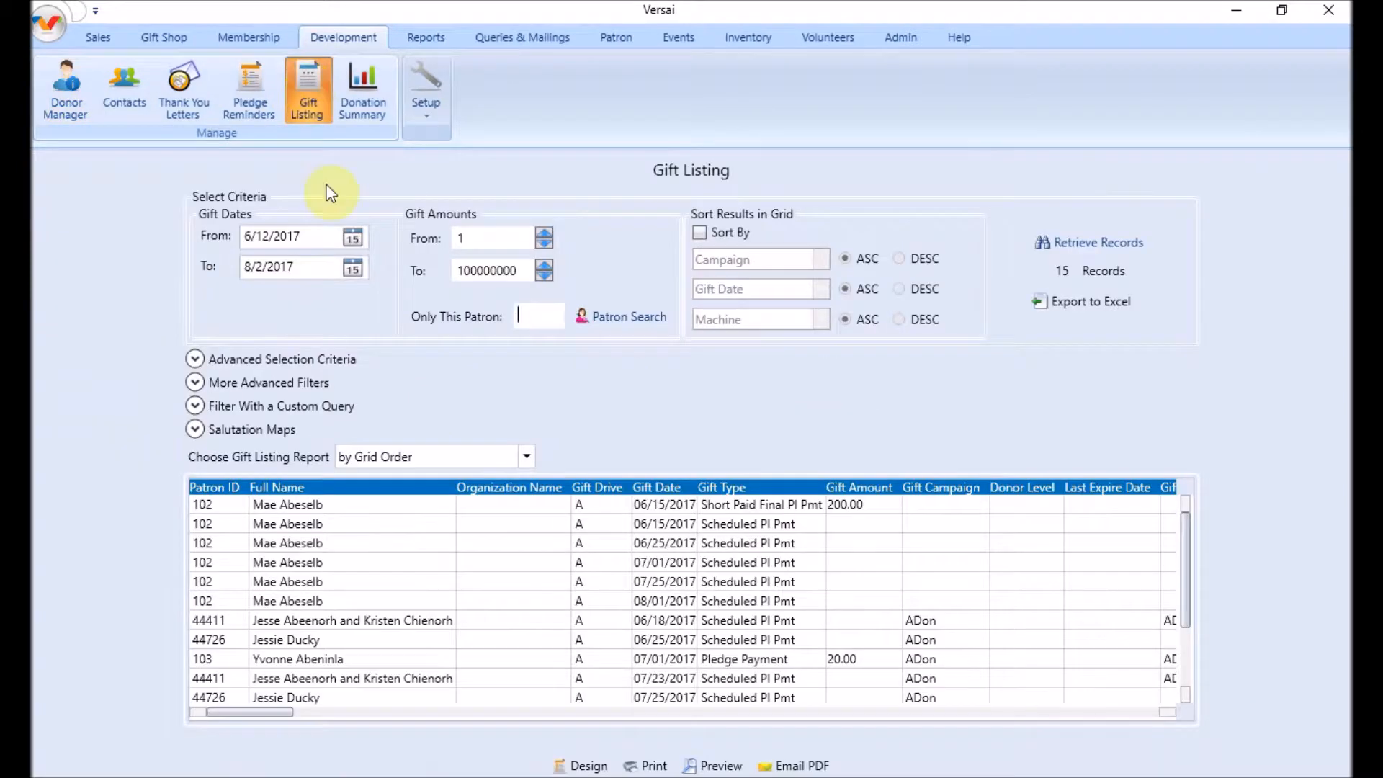
{"action": "left_click", "coordinate": [265, 357]}
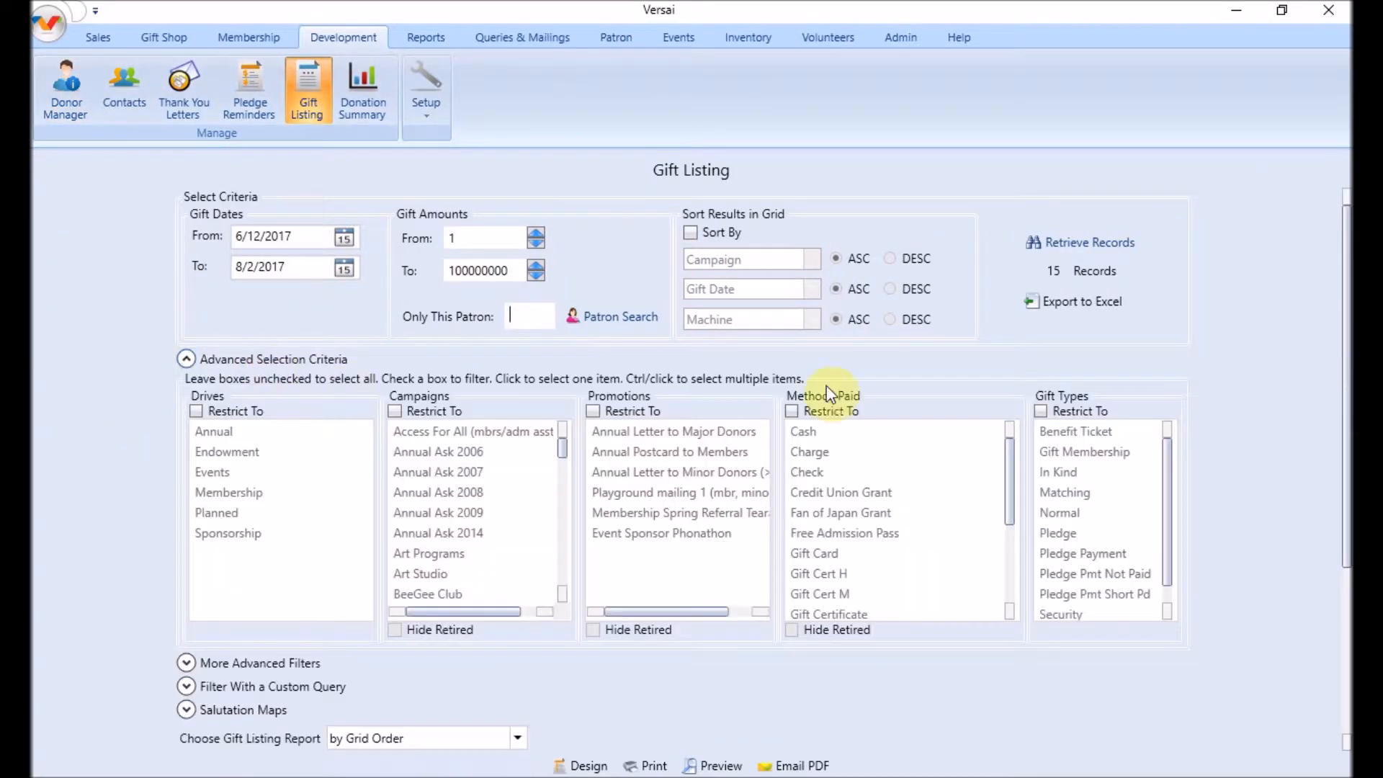
{"action": "left_click", "coordinate": [1067, 413]}
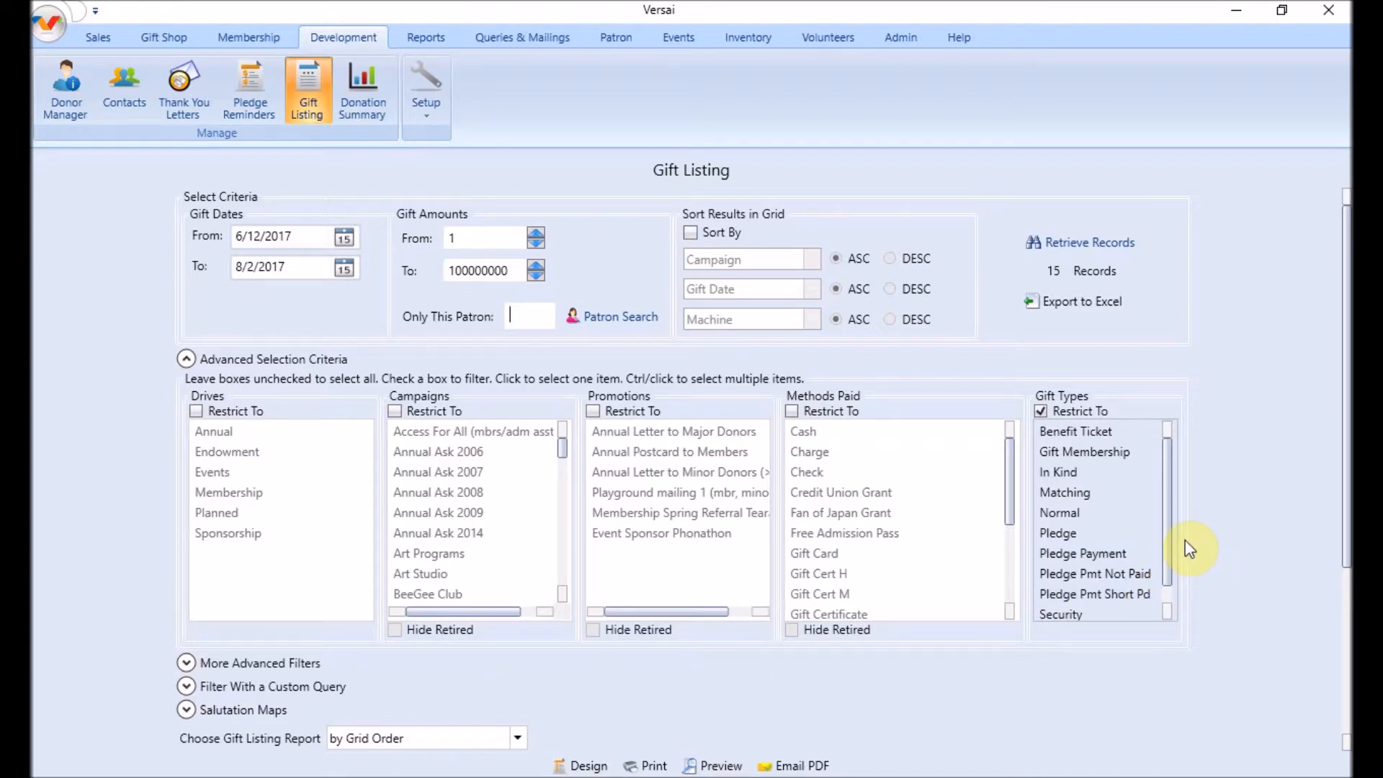
{"action": "left_click", "coordinate": [1125, 534]}
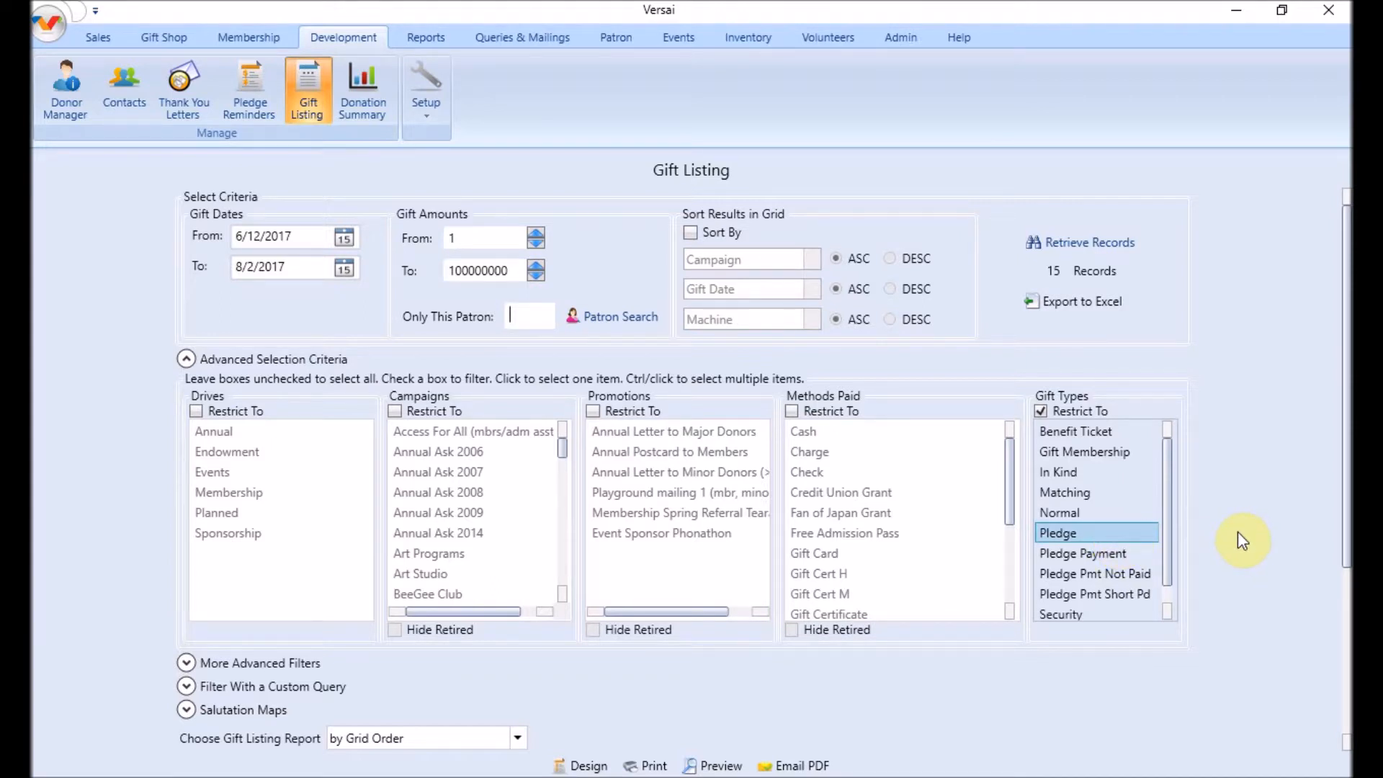
{"action": "left_click", "coordinate": [1126, 550]}
{"action": "left_click", "coordinate": [1143, 595], "text": "ctrl"}
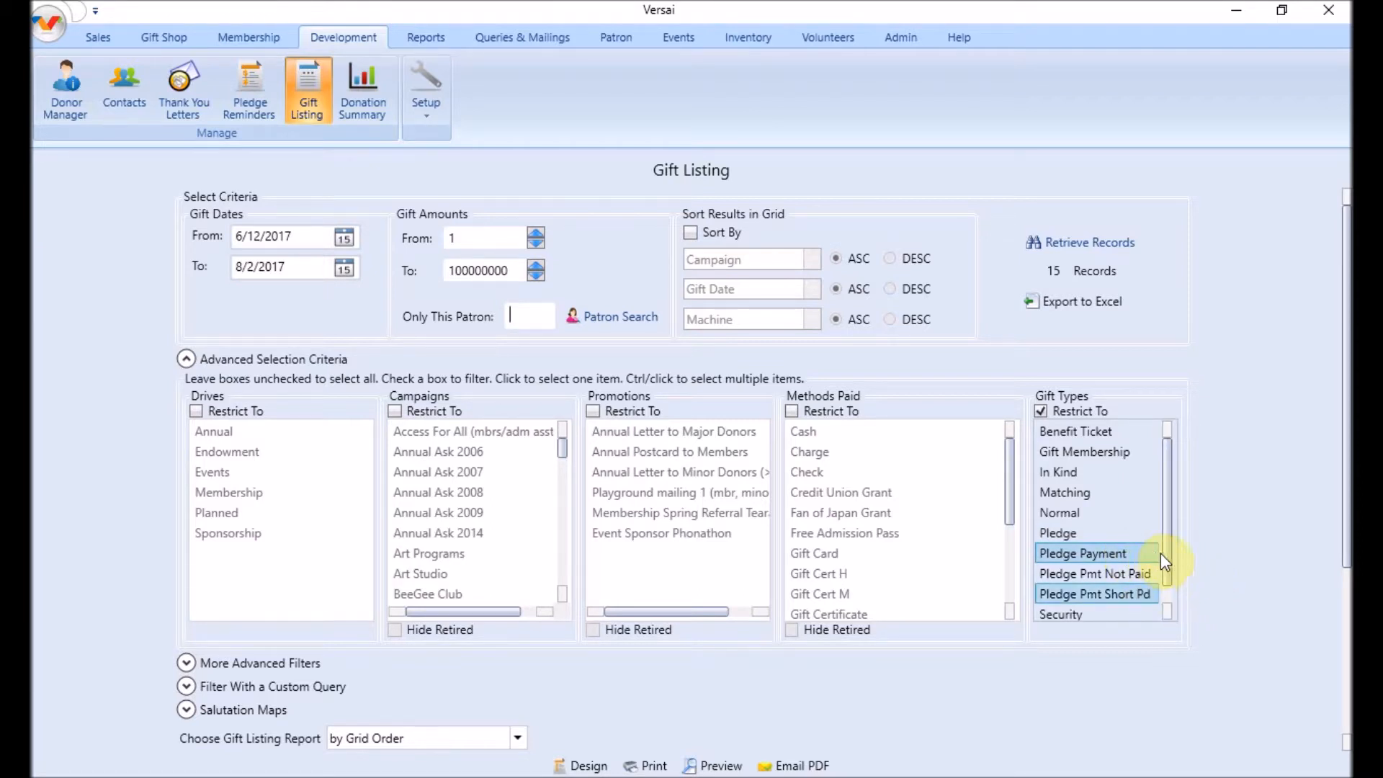
{"action": "left_click", "coordinate": [1145, 577], "text": "ctrl"}
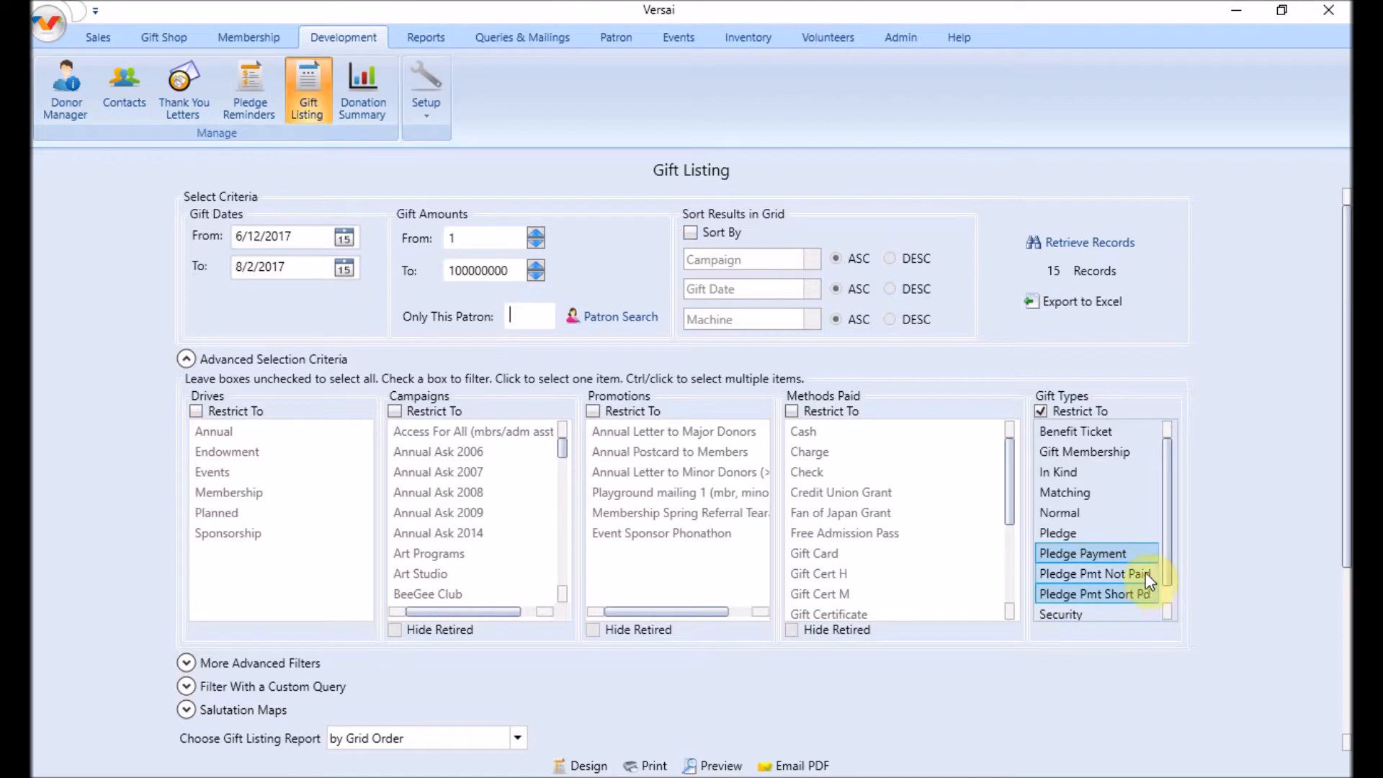
{"action": "left_click", "coordinate": [1149, 576]}
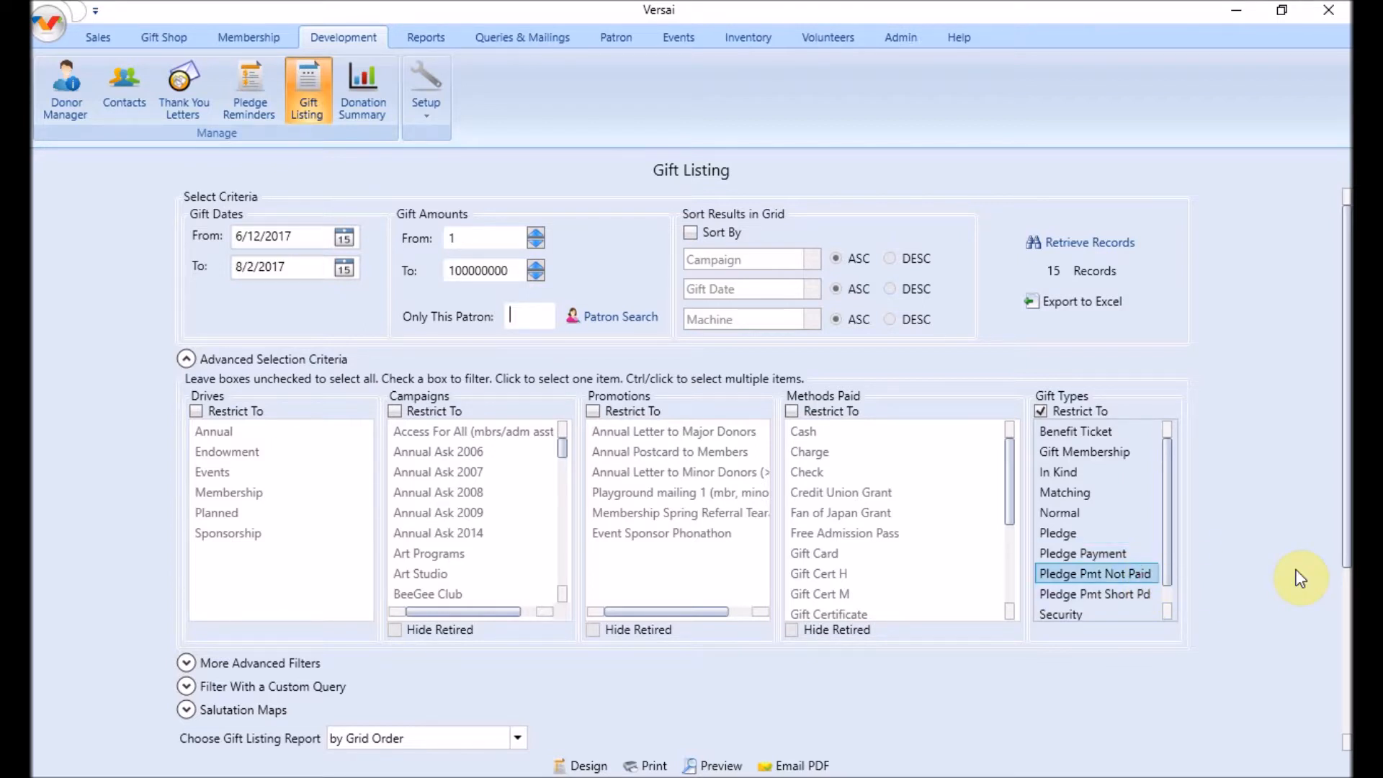
{"action": "left_click", "coordinate": [1128, 595], "text": "ctrl"}
Retrieve the matching records, showing three Short Paid Final Pl Pmt gifts
{"action": "left_click", "coordinate": [1084, 244]}
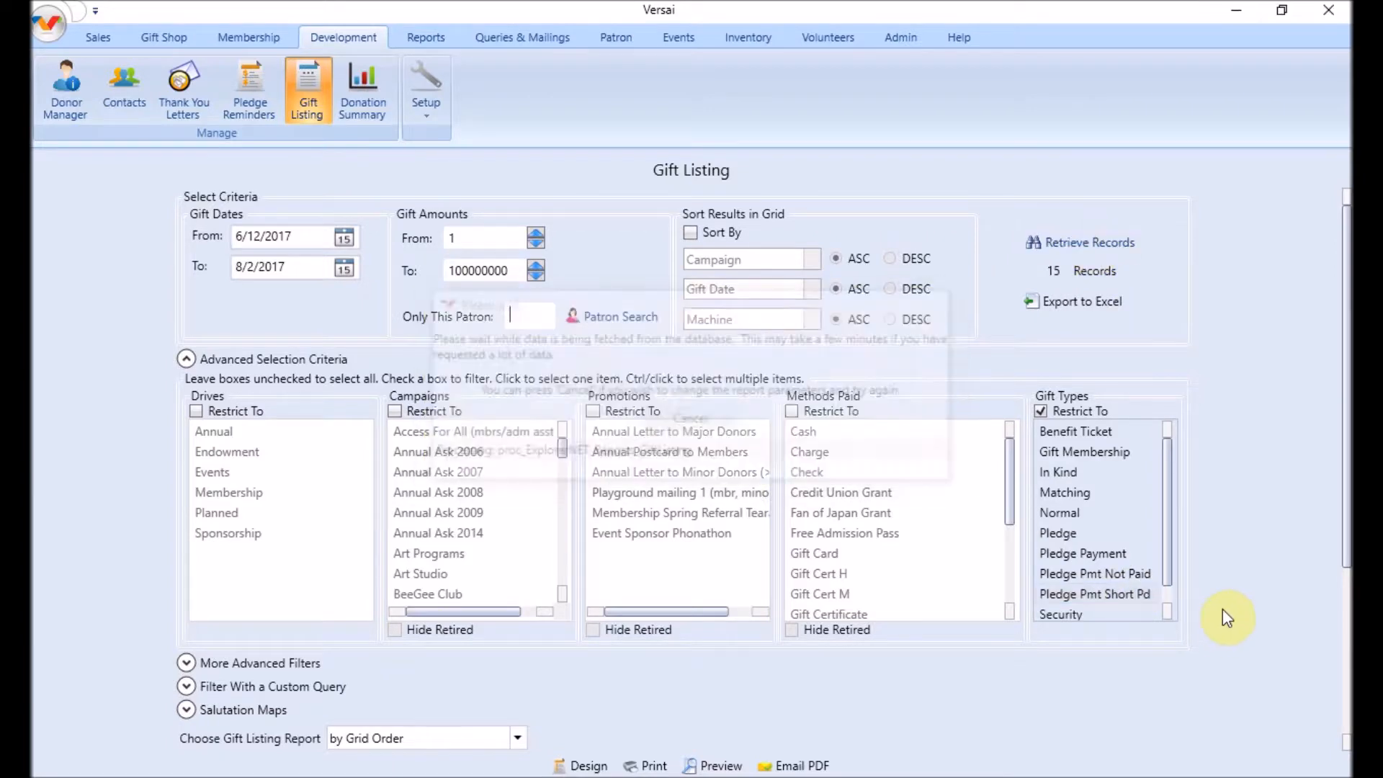
{"action": "scroll", "coordinate": [1240, 596], "scroll_direction": "down", "scroll_amount": 3}
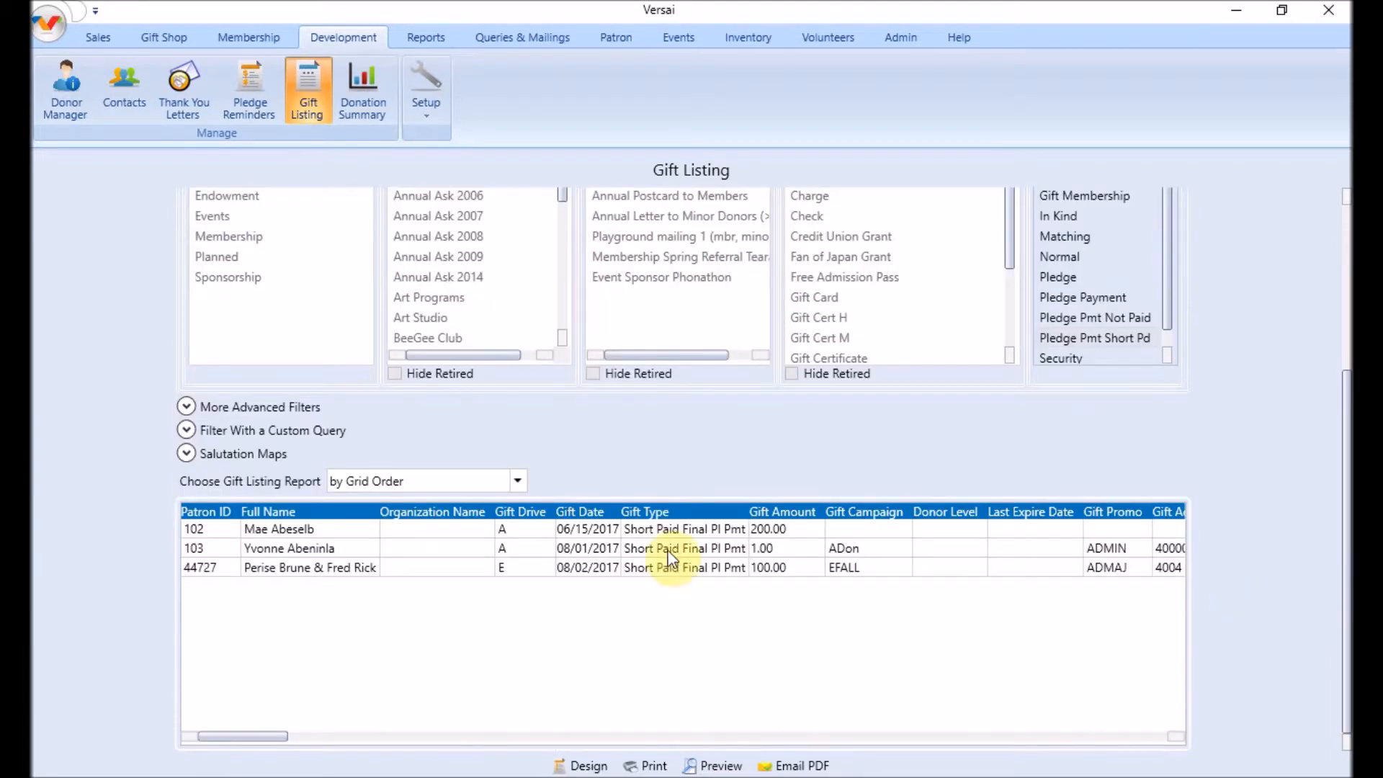
{"action": "left_click", "coordinate": [423, 38]}
Open the Pledge Report and change the date range's end to 8/30/2017
{"action": "left_click", "coordinate": [275, 108]}
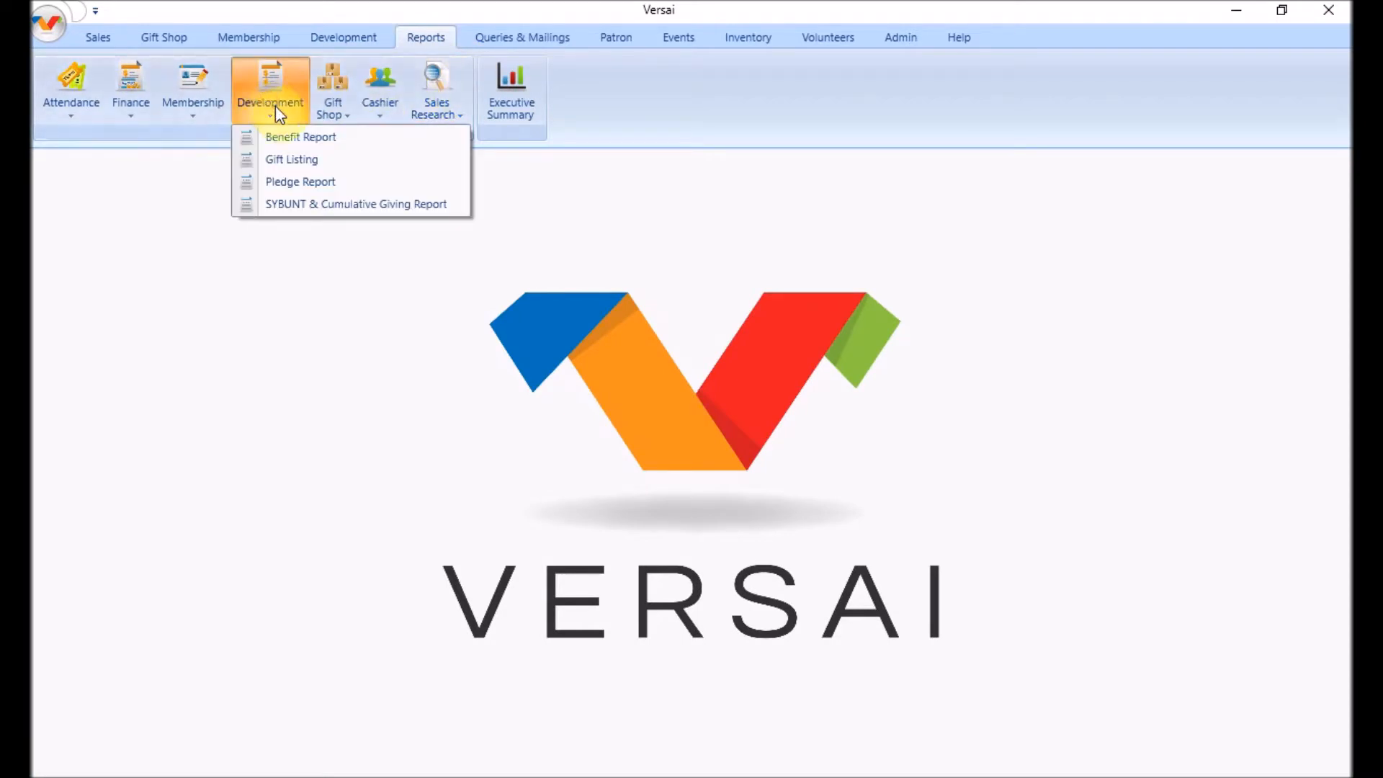
{"action": "left_click", "coordinate": [310, 180]}
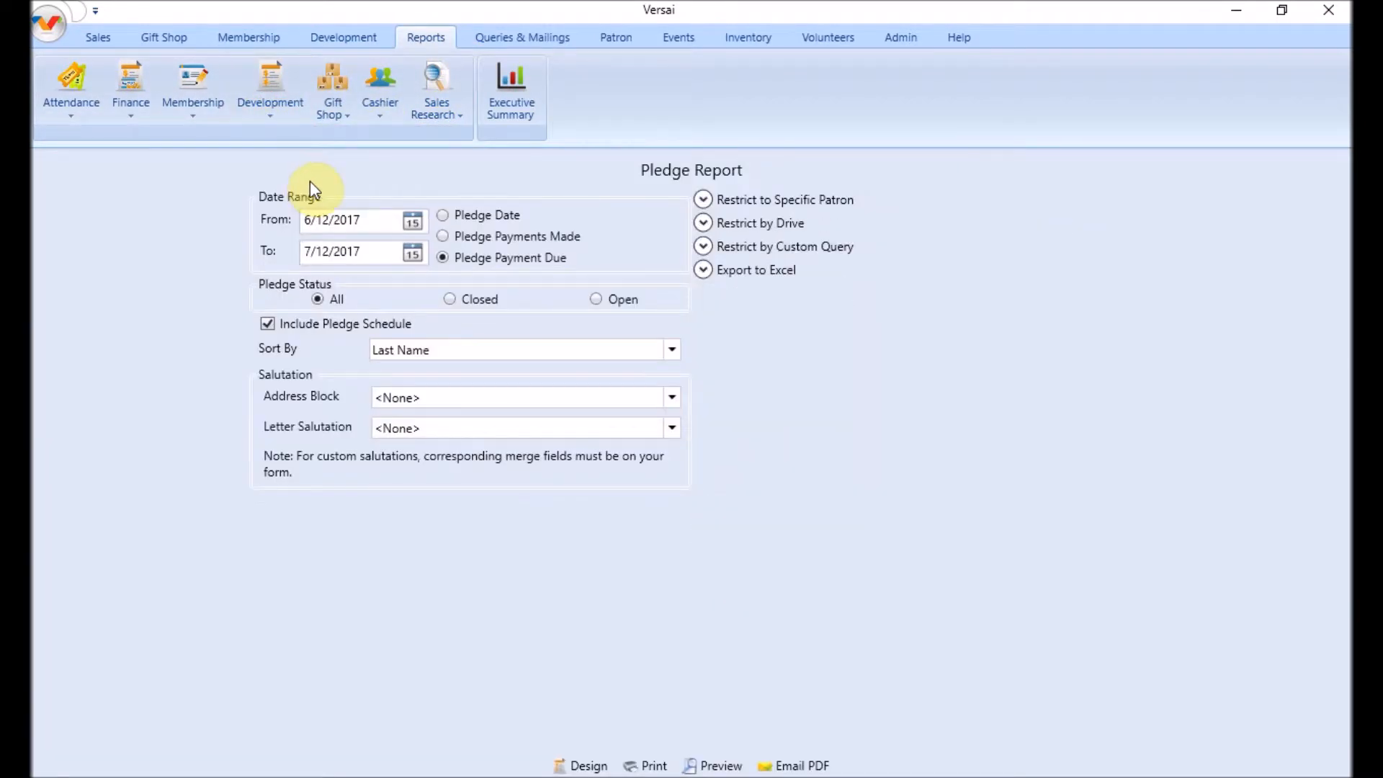
{"action": "left_click", "coordinate": [310, 250]}
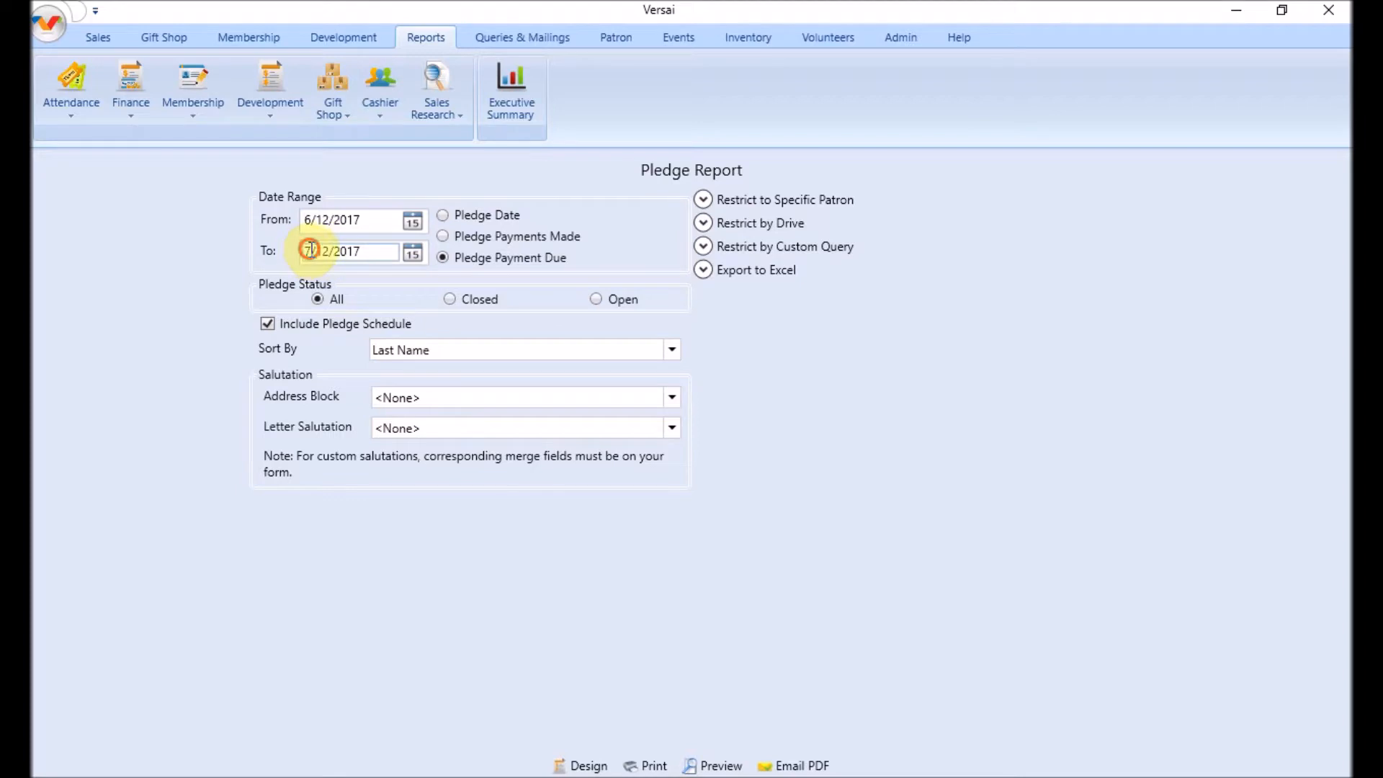
{"action": "key", "text": "BackSpace"}
{"action": "type", "text": "8"}
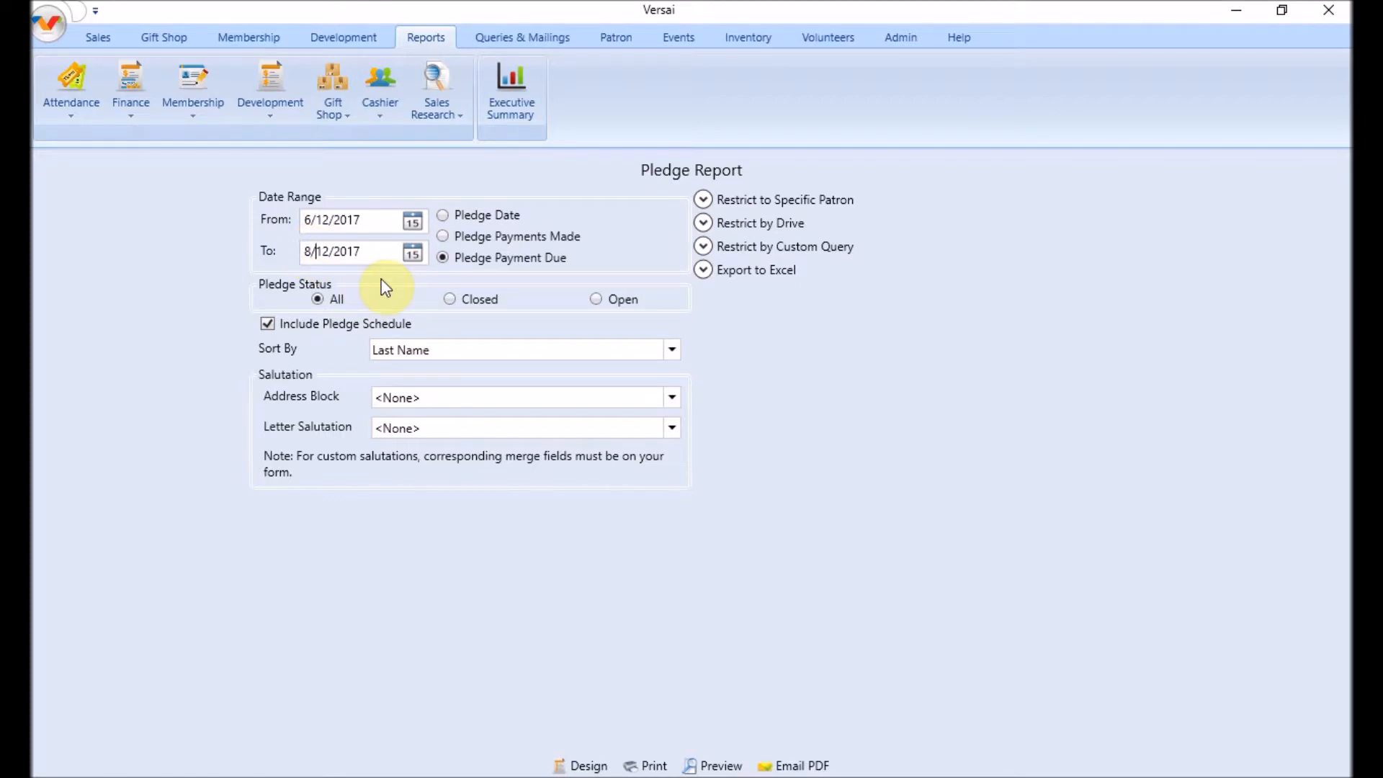
{"action": "key", "text": "Right"}
{"action": "key", "text": "Delete"}
{"action": "key", "text": "Delete"}
{"action": "type", "text": "30"}
Keep the sort order at Last Name and the address block at <None>
{"action": "left_click", "coordinate": [634, 349]}
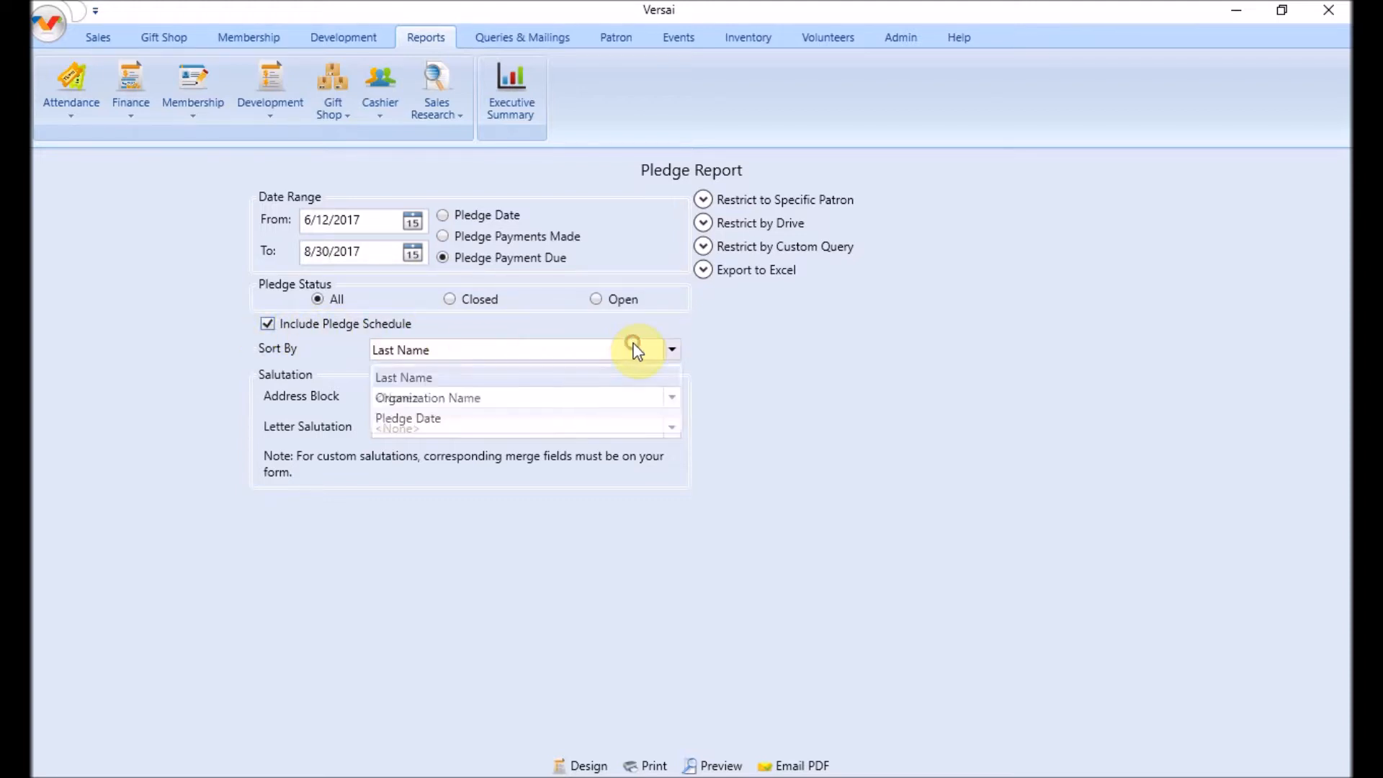
{"action": "left_click", "coordinate": [636, 351]}
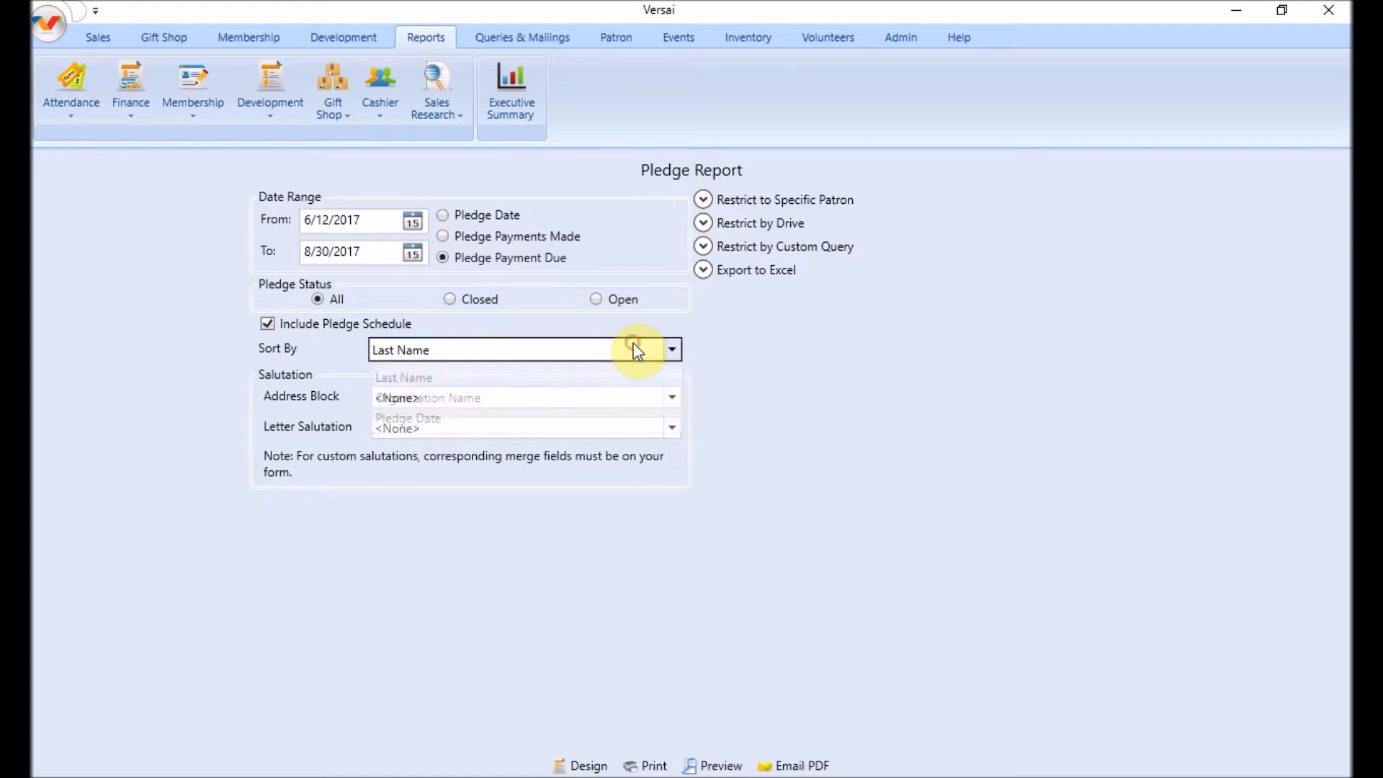
{"action": "left_click", "coordinate": [458, 400]}
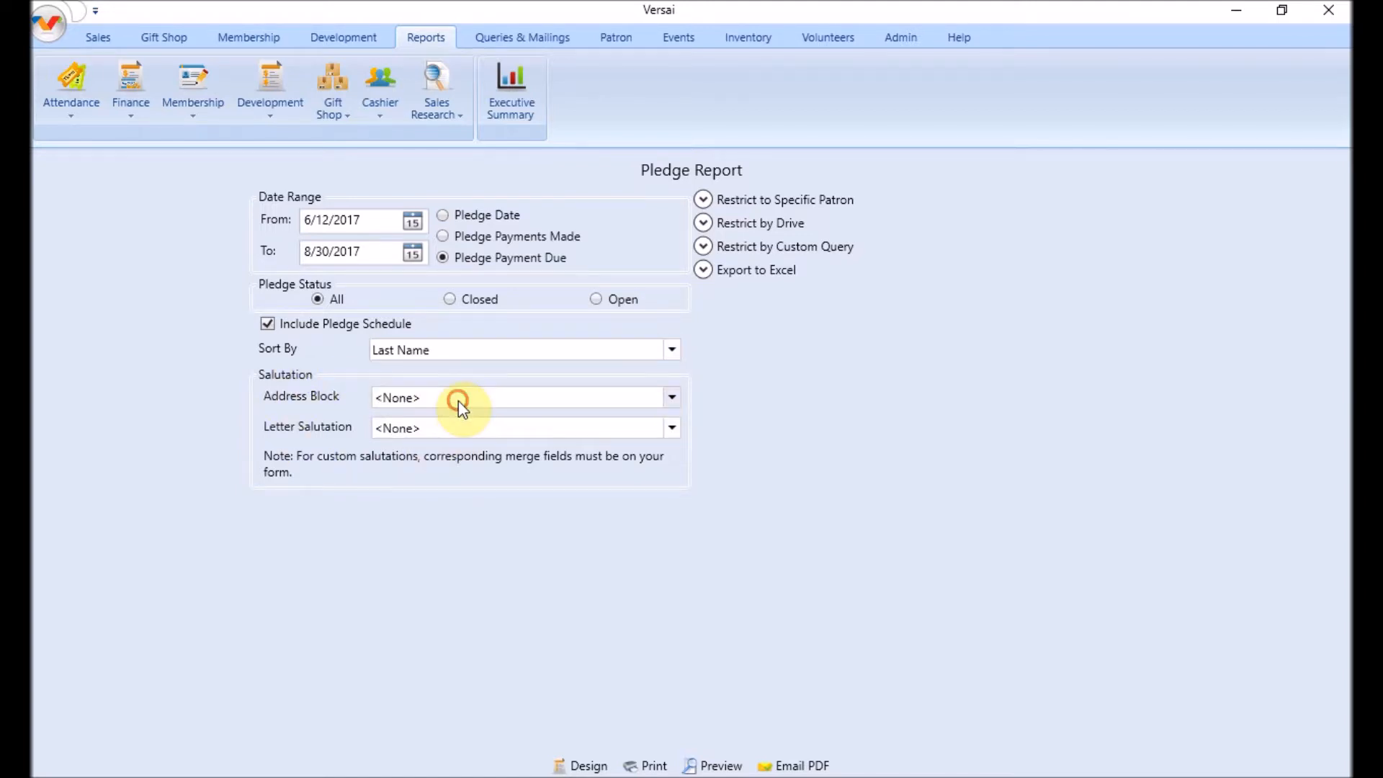
{"action": "left_click", "coordinate": [460, 399]}
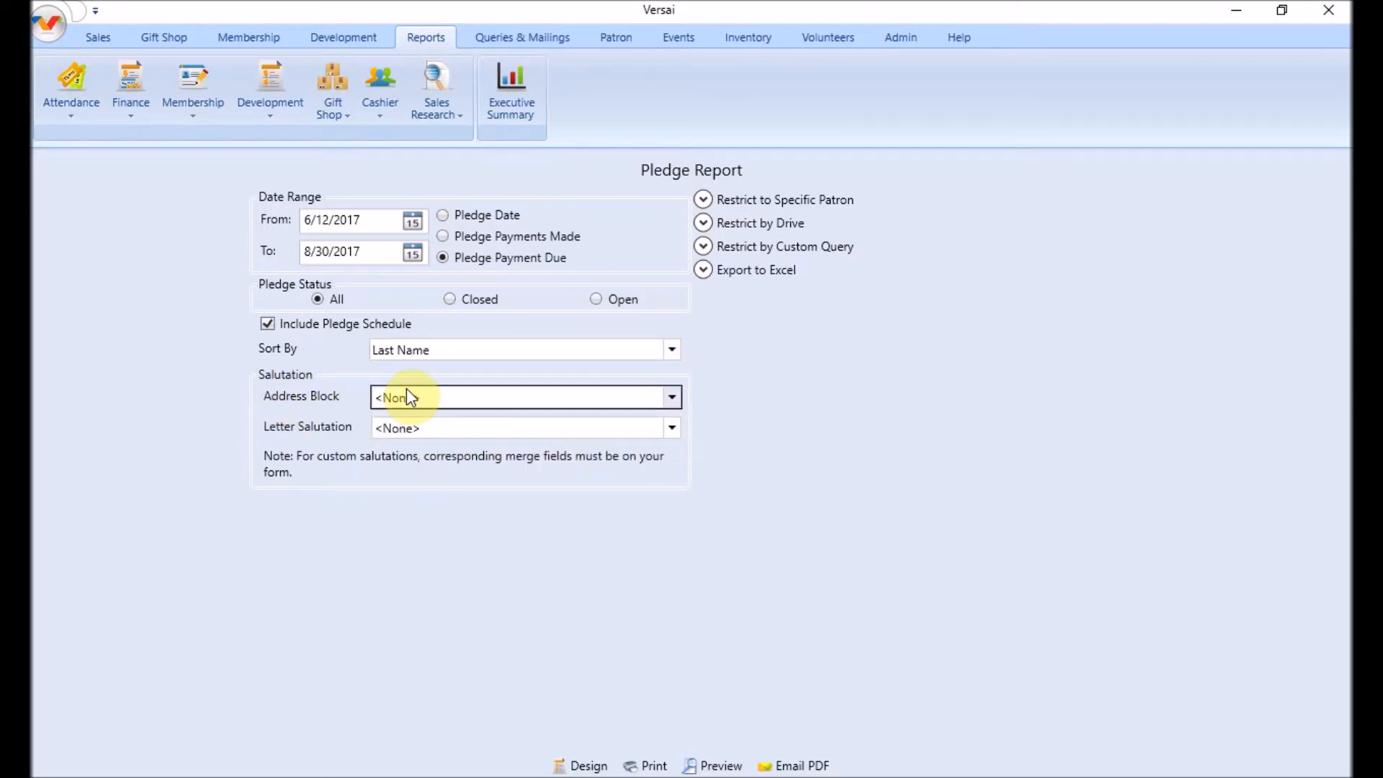
Expand the patron, drive and custom query restrictions and the Export to Excel option
{"action": "left_click", "coordinate": [704, 202]}
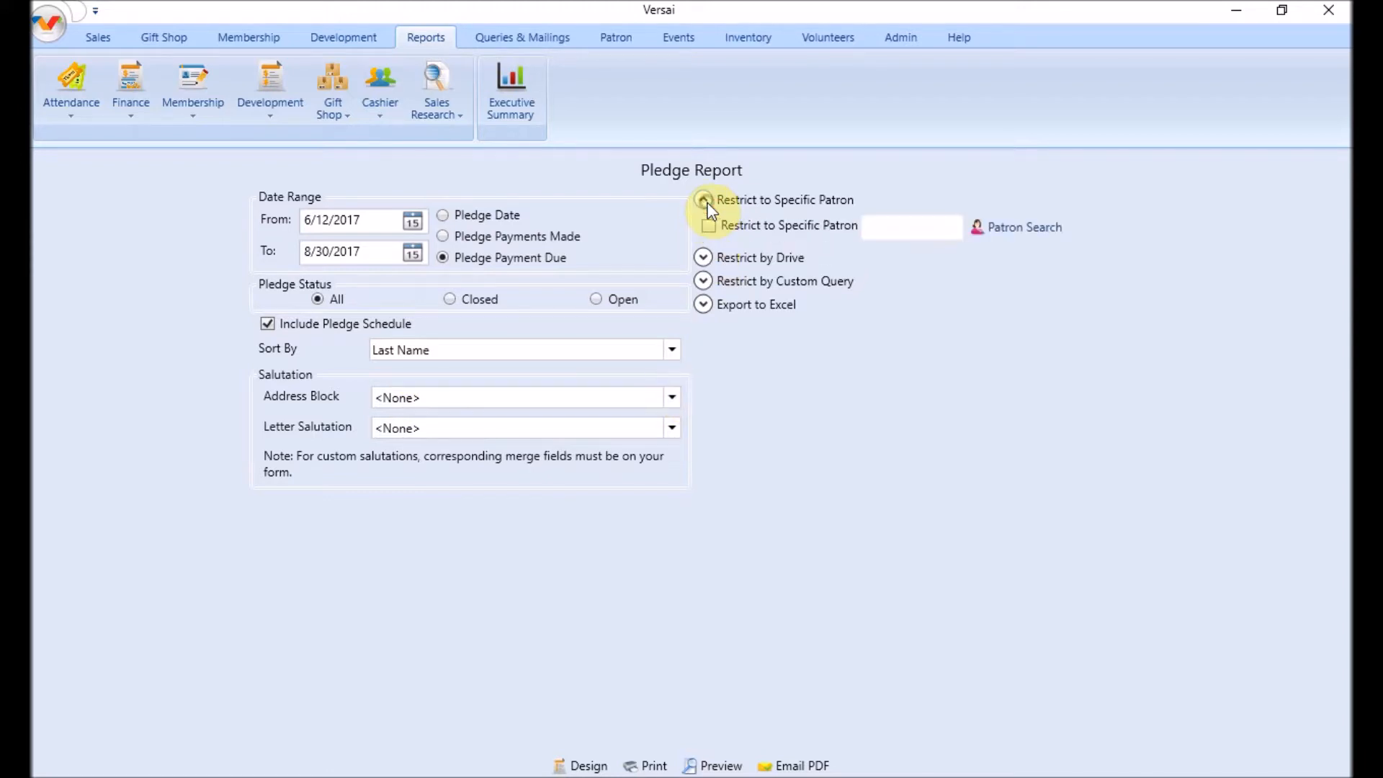
{"action": "left_click", "coordinate": [796, 199]}
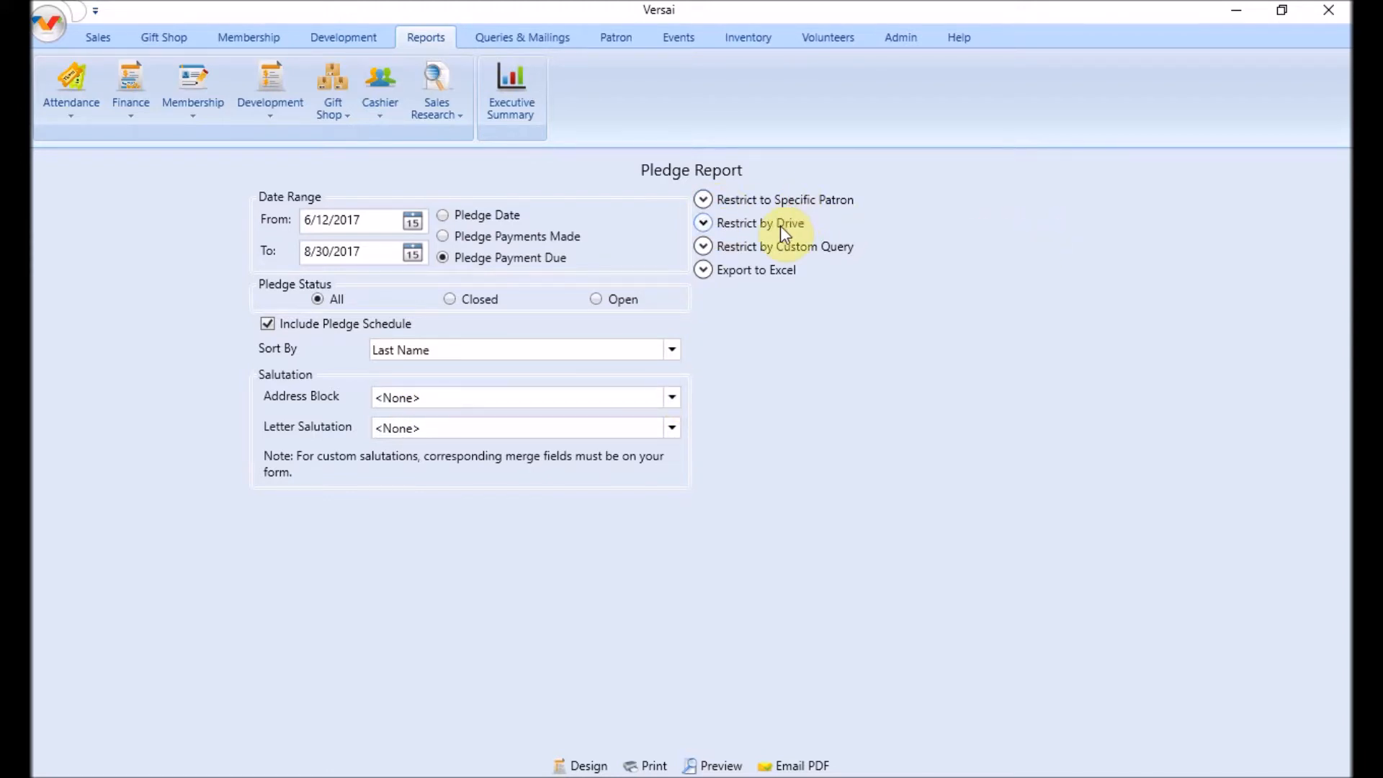
{"action": "left_click", "coordinate": [780, 225]}
{"action": "left_click", "coordinate": [734, 223]}
{"action": "left_click", "coordinate": [751, 245]}
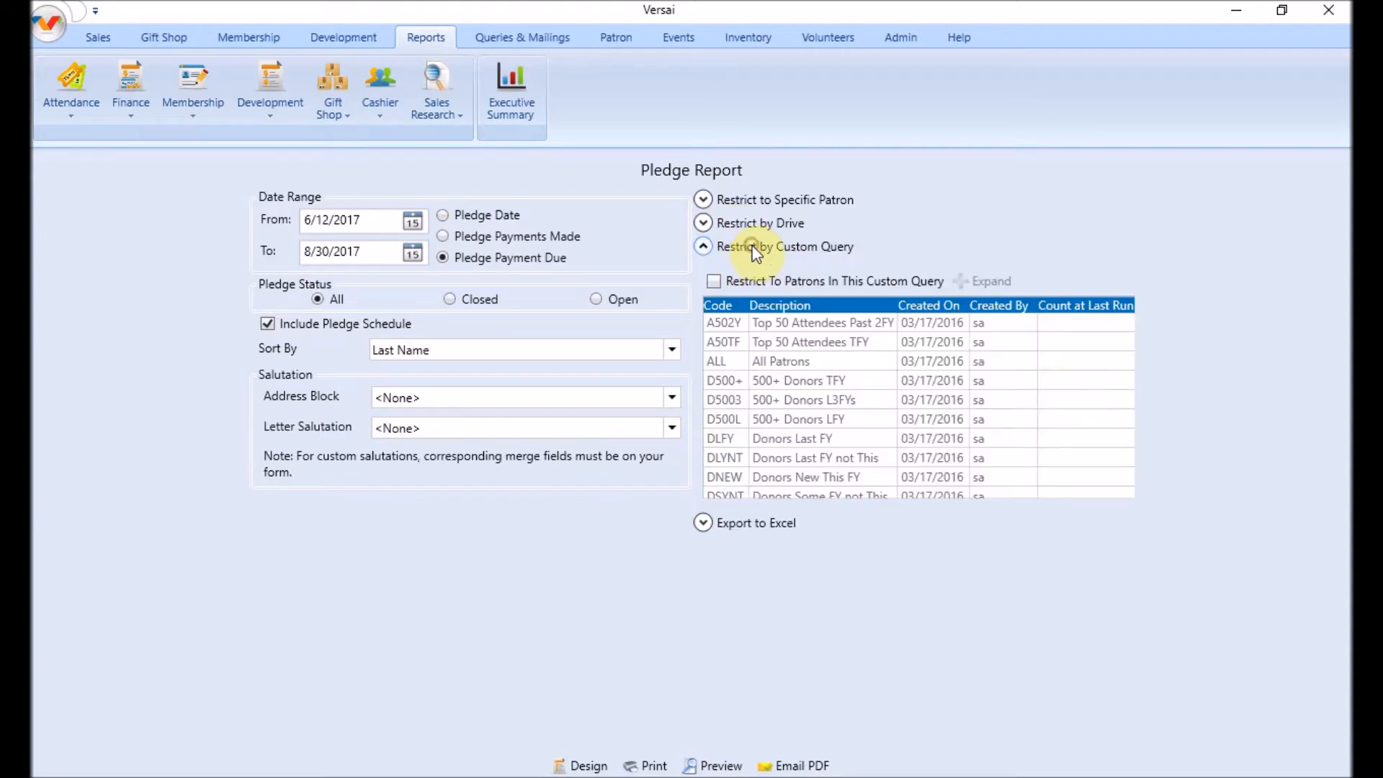
{"action": "left_click", "coordinate": [801, 245]}
{"action": "left_click", "coordinate": [782, 273]}
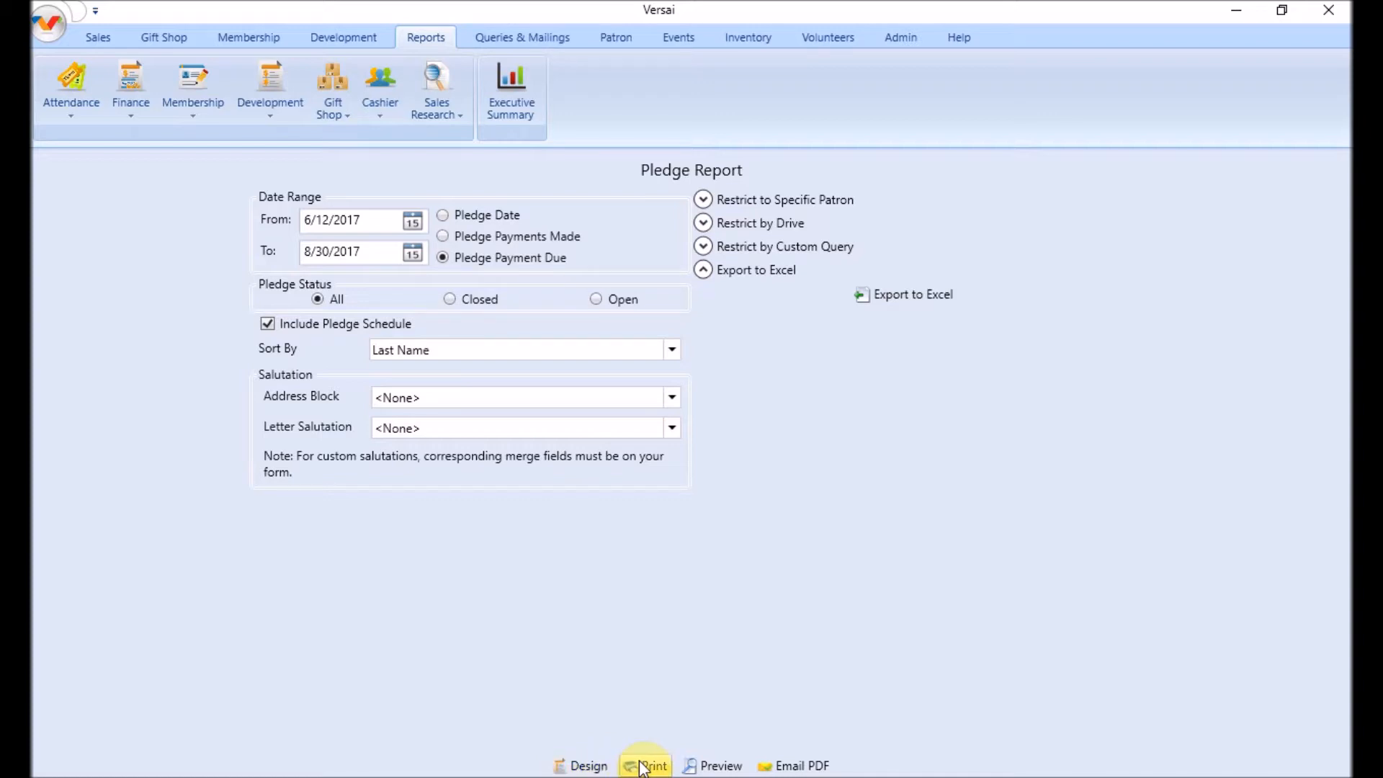
Preview the 4-page Pledge Report with schedules, scroll through its pages, and close it
{"action": "left_click", "coordinate": [719, 767]}
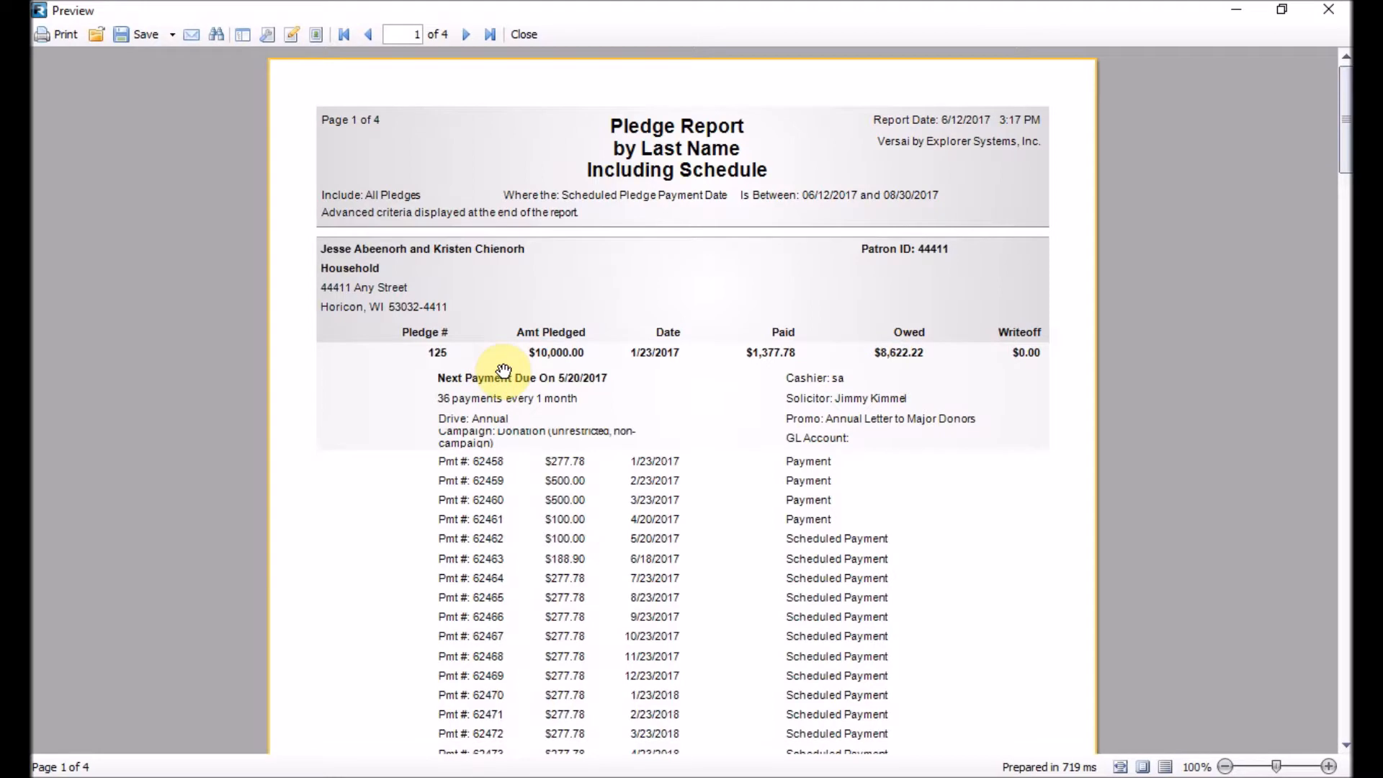
{"action": "scroll", "coordinate": [504, 368], "scroll_direction": "down", "scroll_amount": 10}
{"action": "scroll", "coordinate": [511, 373], "scroll_direction": "down", "scroll_amount": 1}
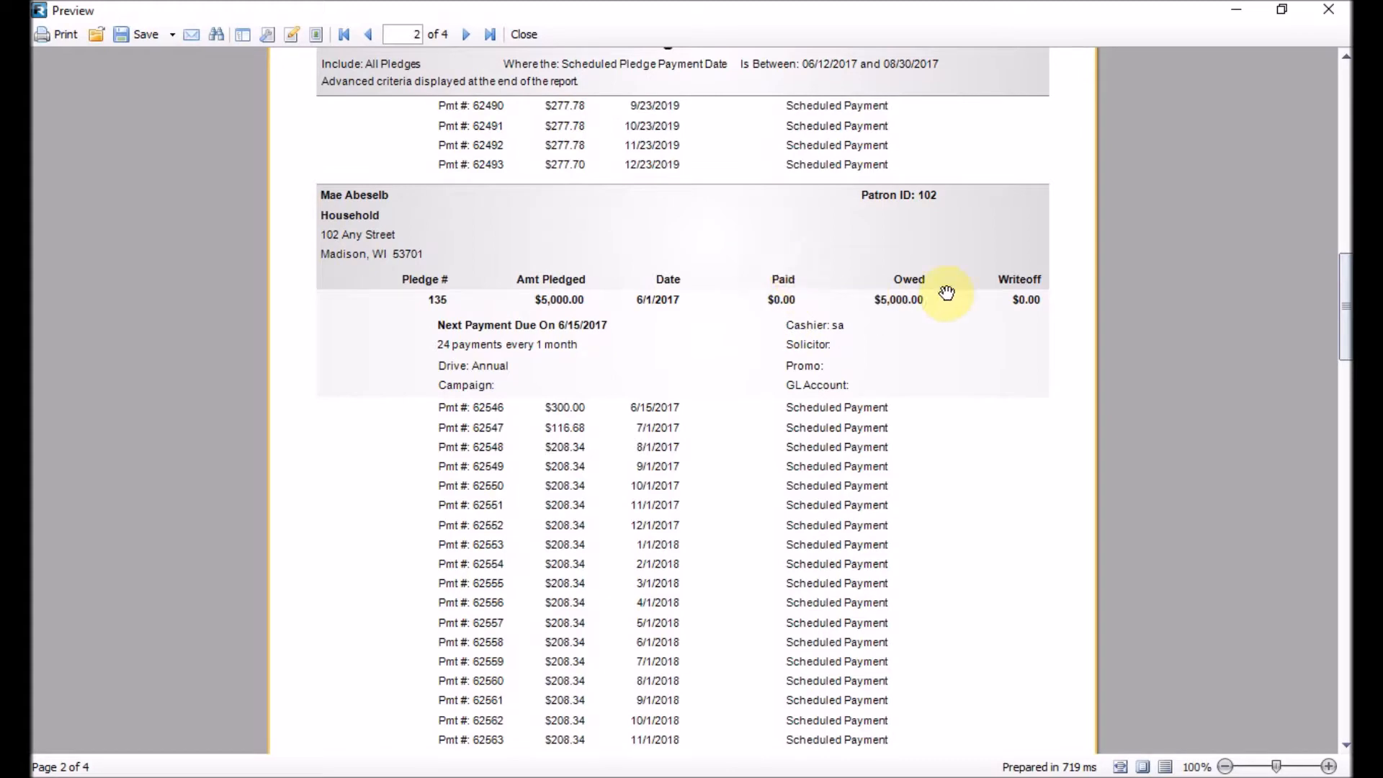
{"action": "scroll", "coordinate": [1028, 391], "scroll_direction": "down", "scroll_amount": 10}
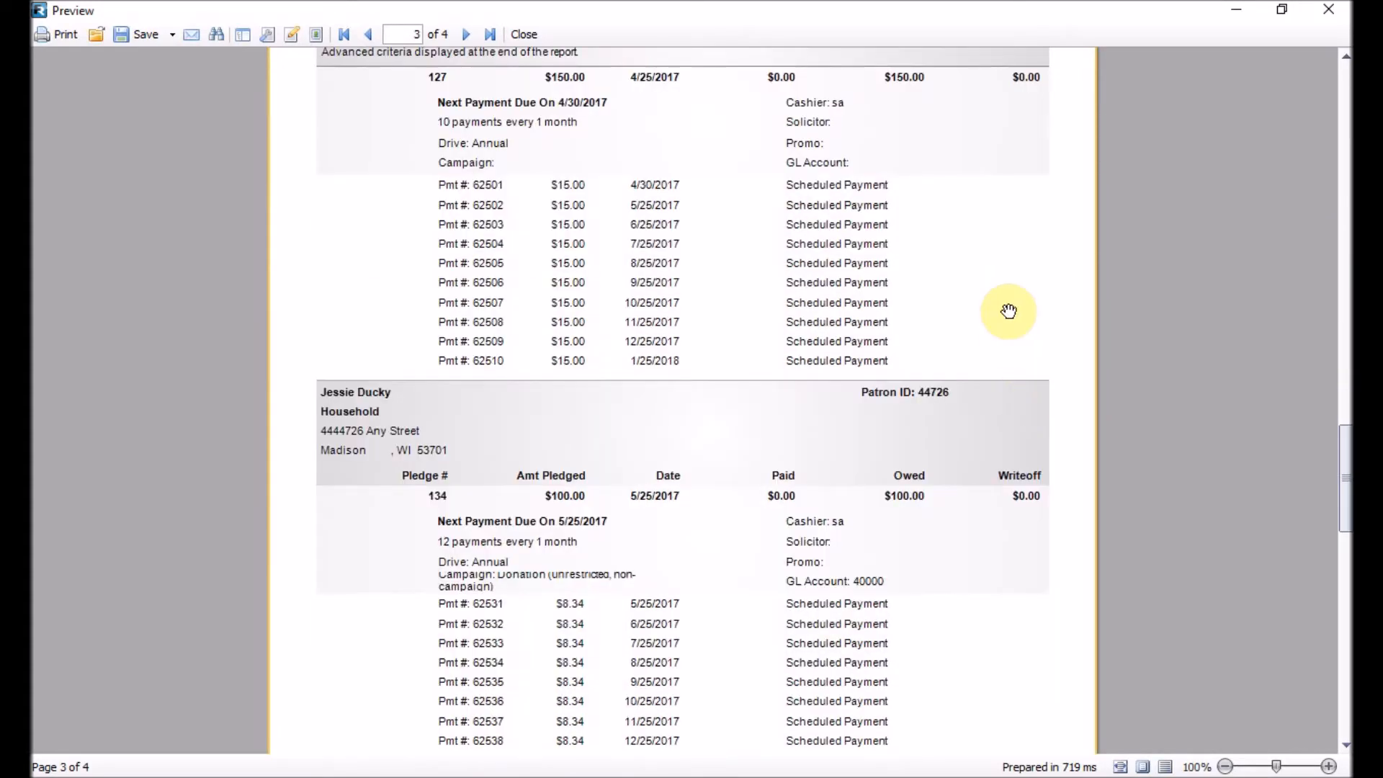
{"action": "left_click", "coordinate": [526, 34]}
{"action": "left_click", "coordinate": [343, 40]}
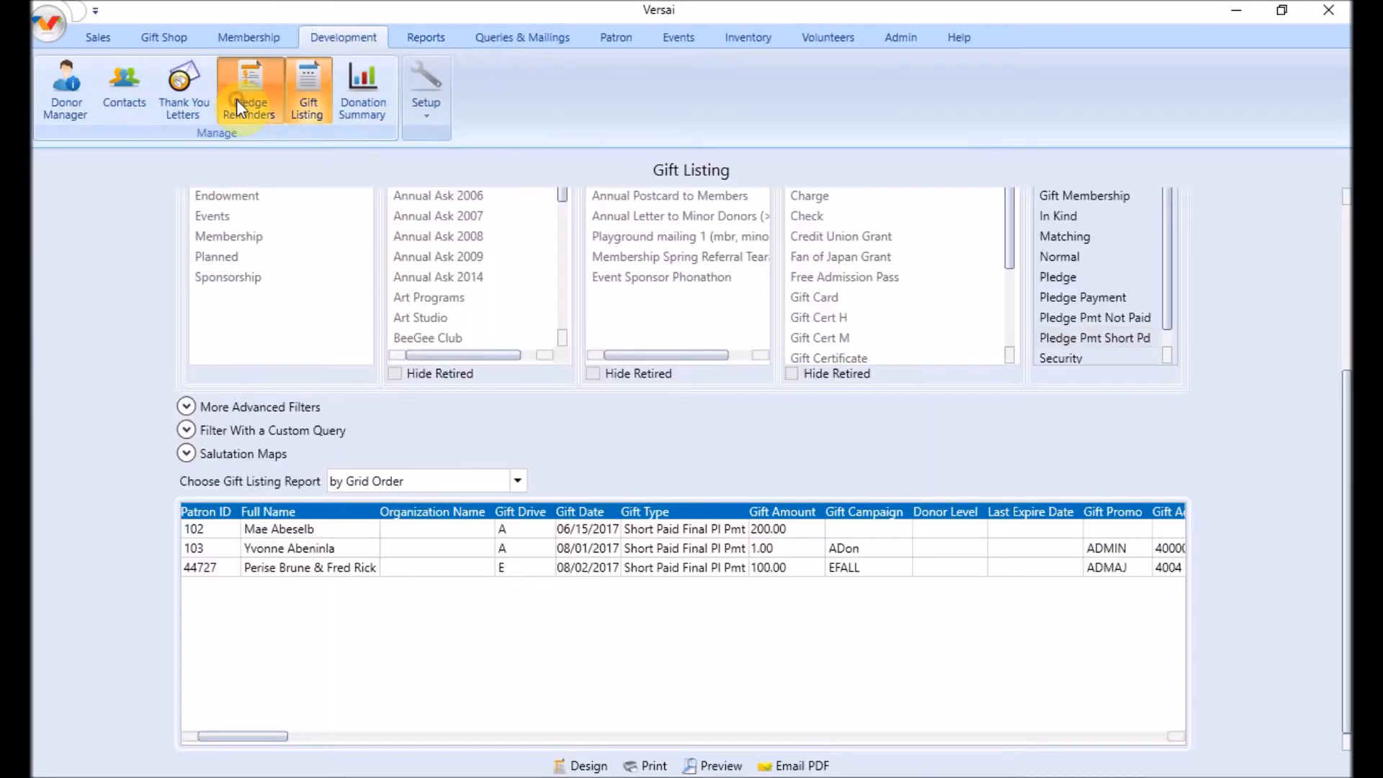
Open Pledge Reminders, check the custom query and drive restrictions, and keep sorting by last name
{"action": "left_click", "coordinate": [245, 97]}
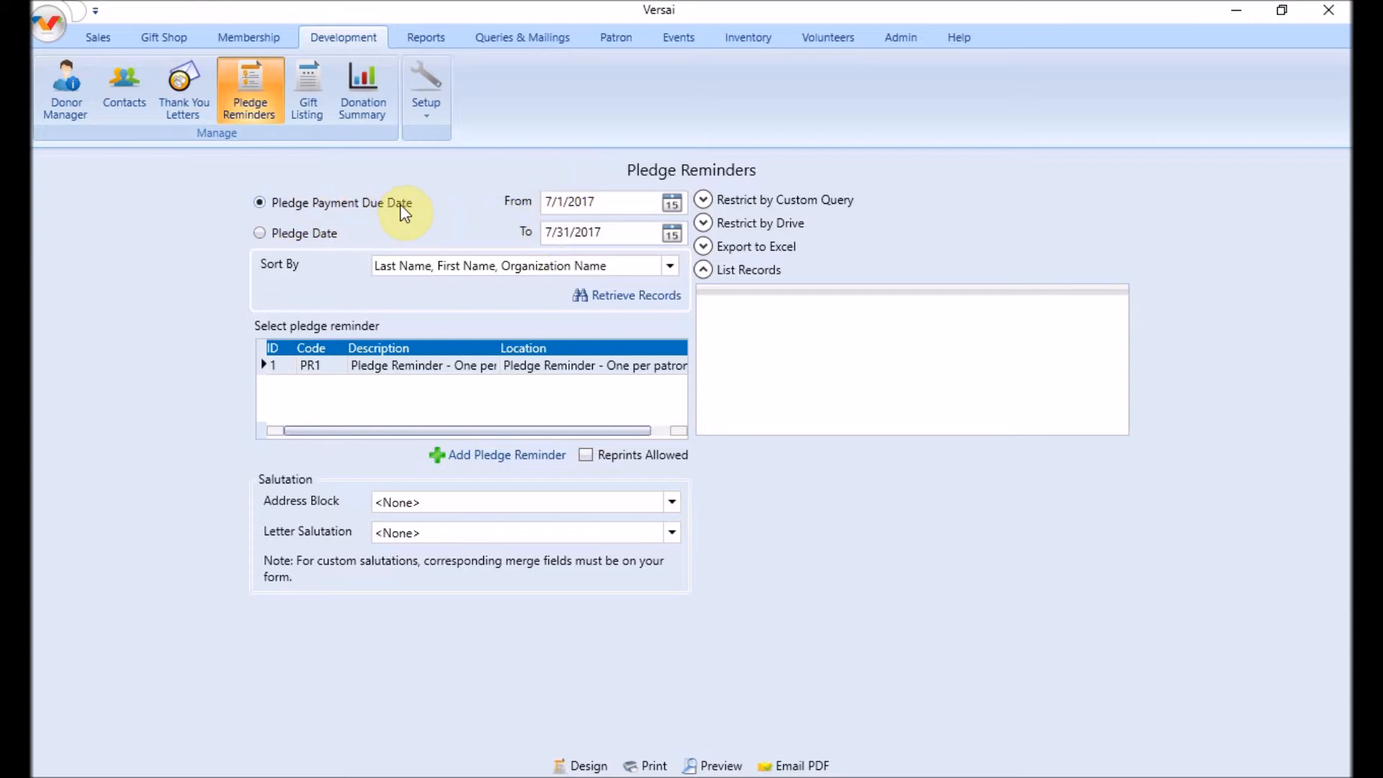
{"action": "left_click", "coordinate": [765, 200]}
{"action": "left_click", "coordinate": [807, 200]}
{"action": "left_click", "coordinate": [787, 224]}
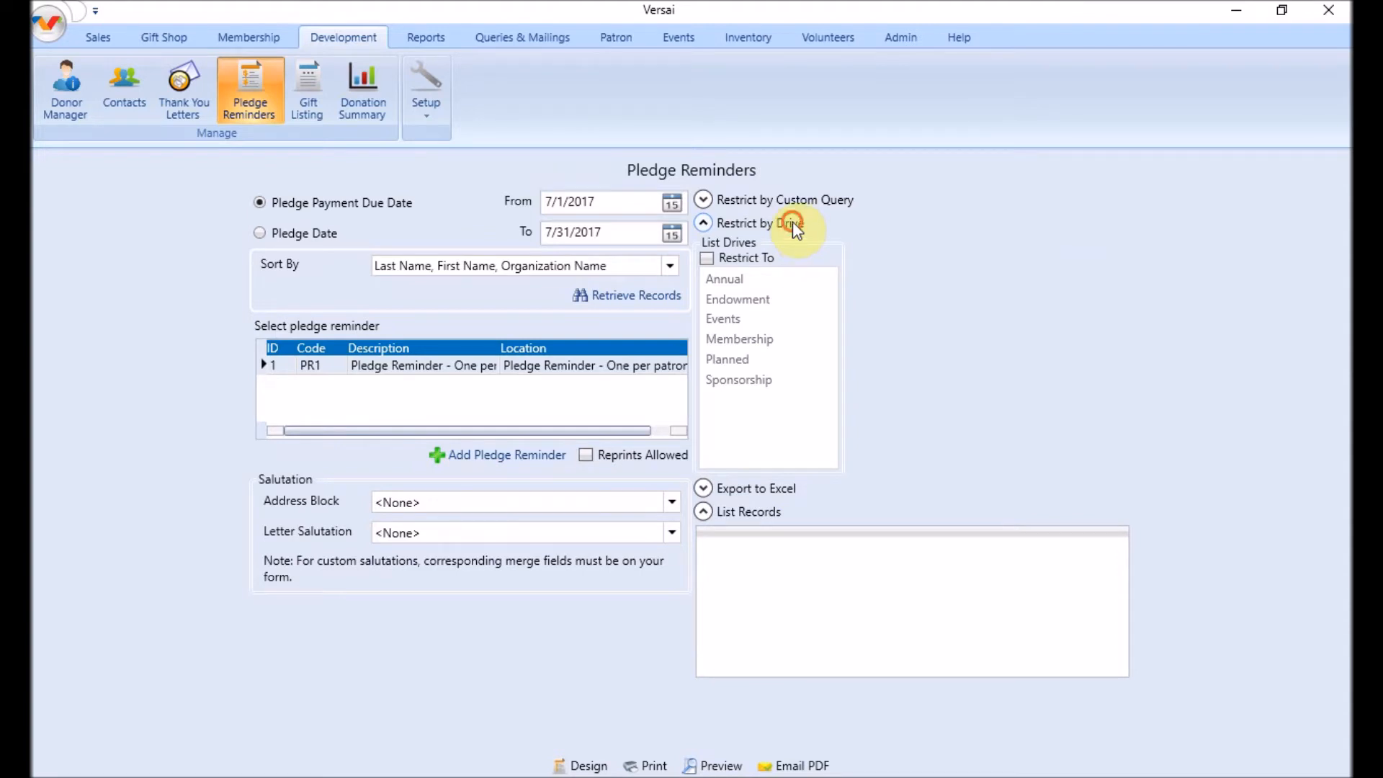
{"action": "left_click", "coordinate": [793, 225]}
{"action": "left_click", "coordinate": [500, 267]}
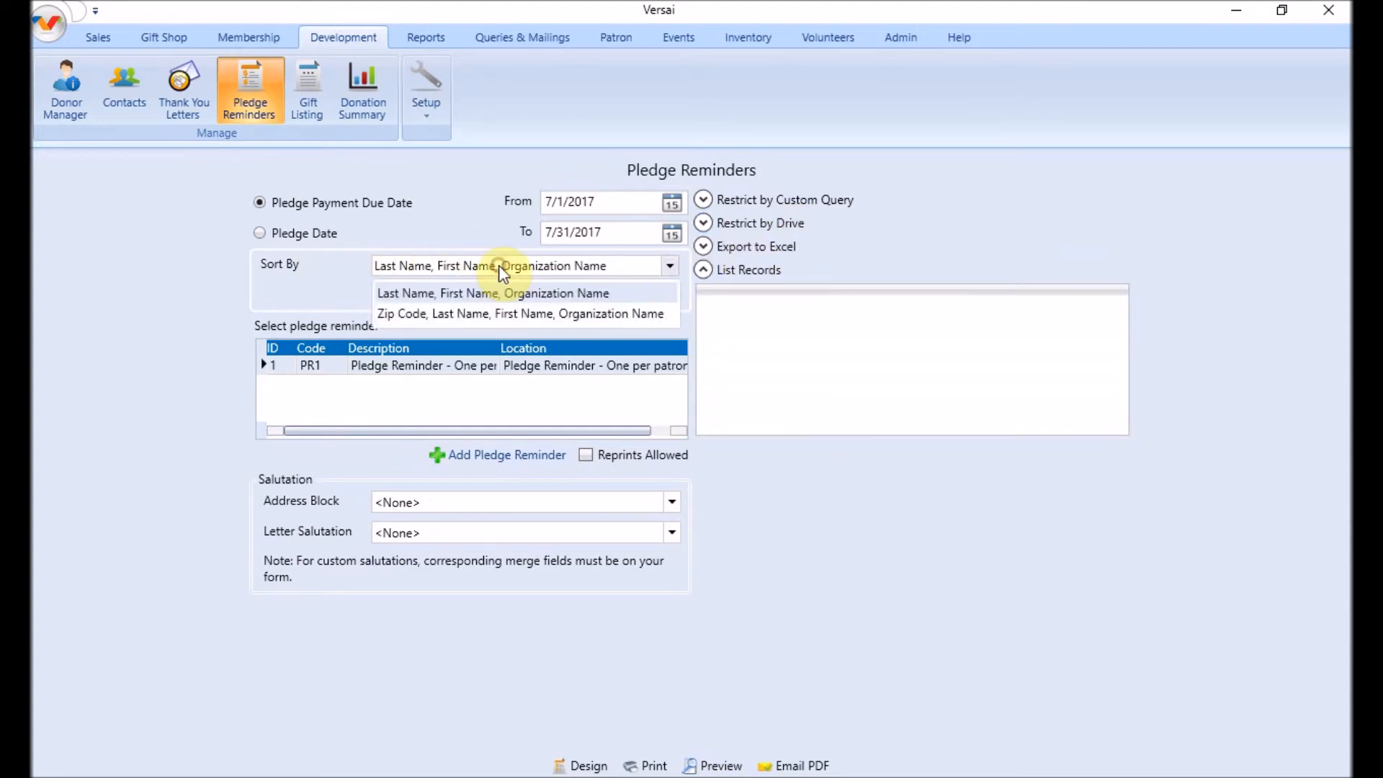
{"action": "left_click", "coordinate": [519, 292]}
Retrieve the 4 reminders due 7/1/2017–7/31/2017 and select the PR1 one-per-patron reminder template
{"action": "left_click", "coordinate": [645, 296]}
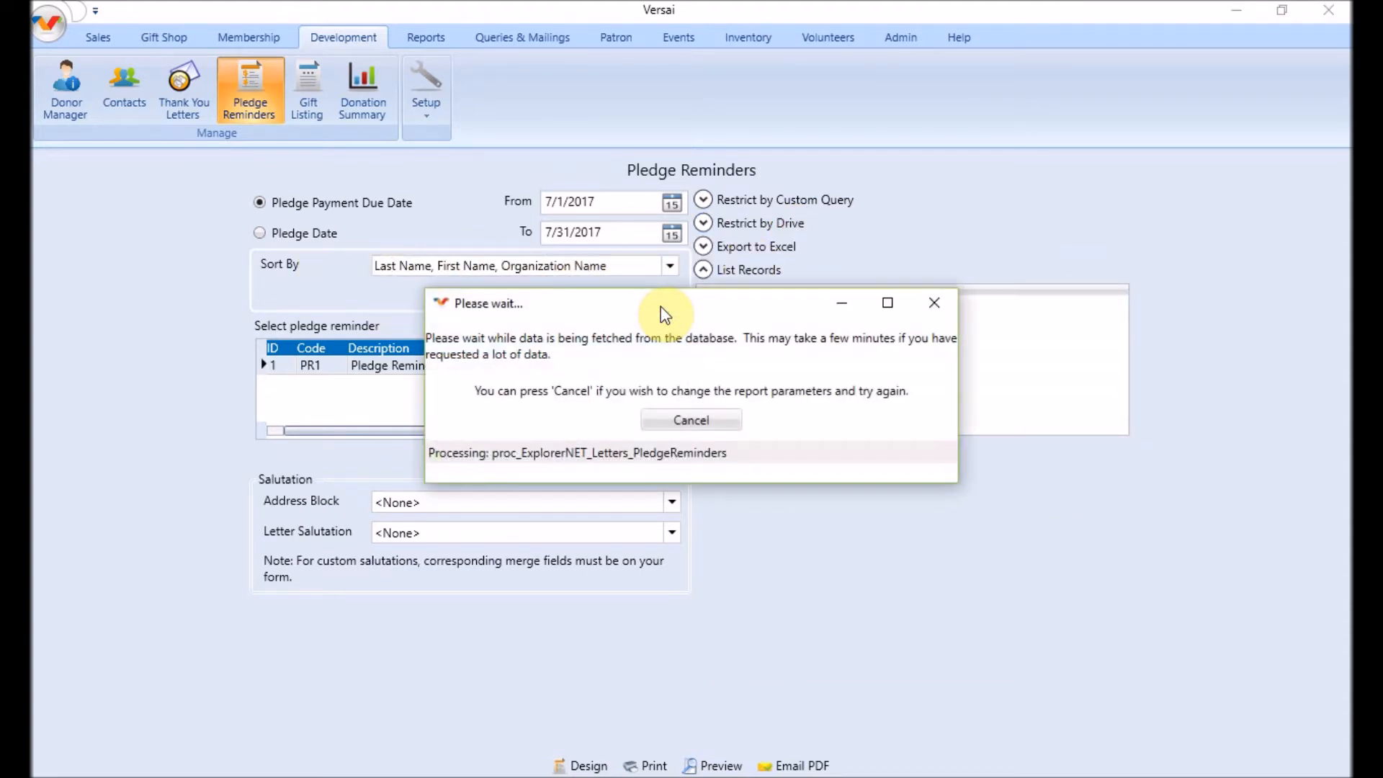
{"action": "left_click", "coordinate": [472, 367]}
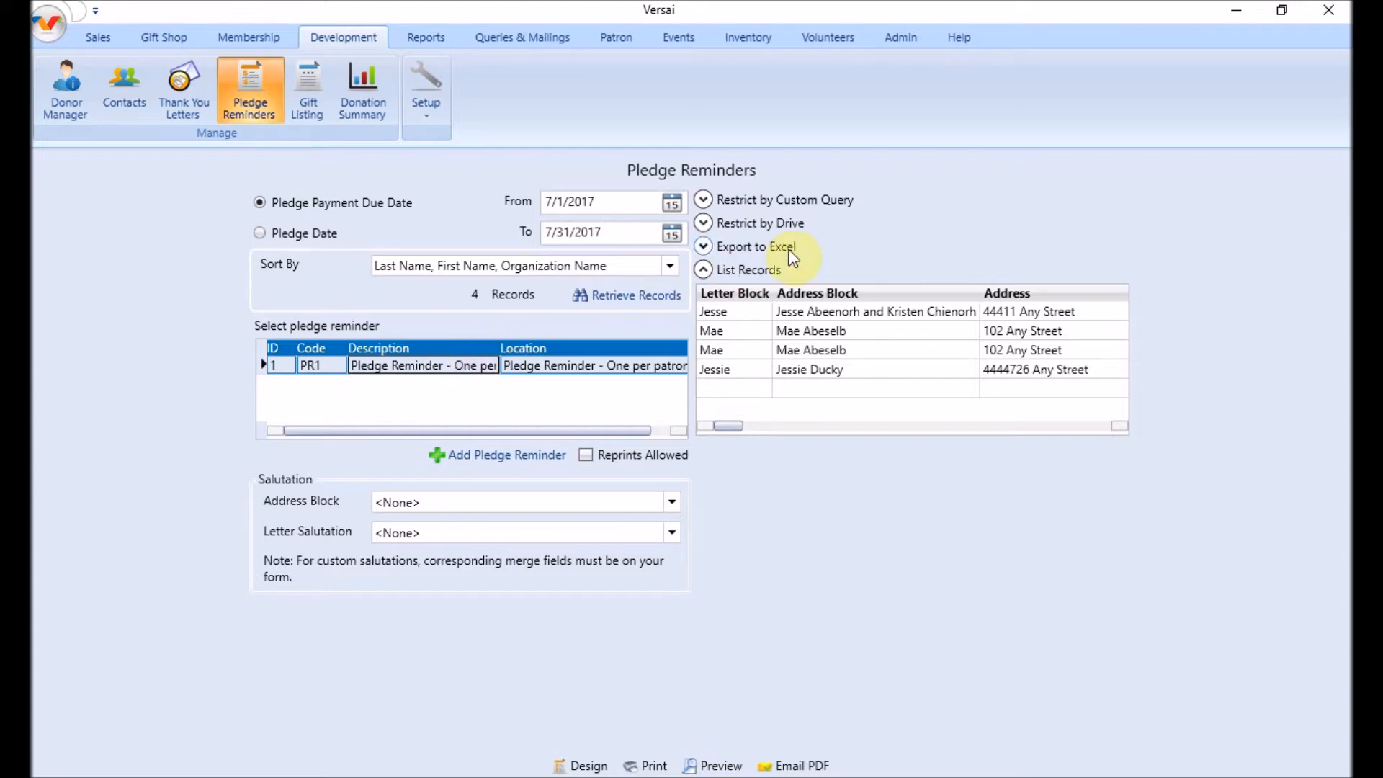
{"action": "left_click", "coordinate": [787, 224]}
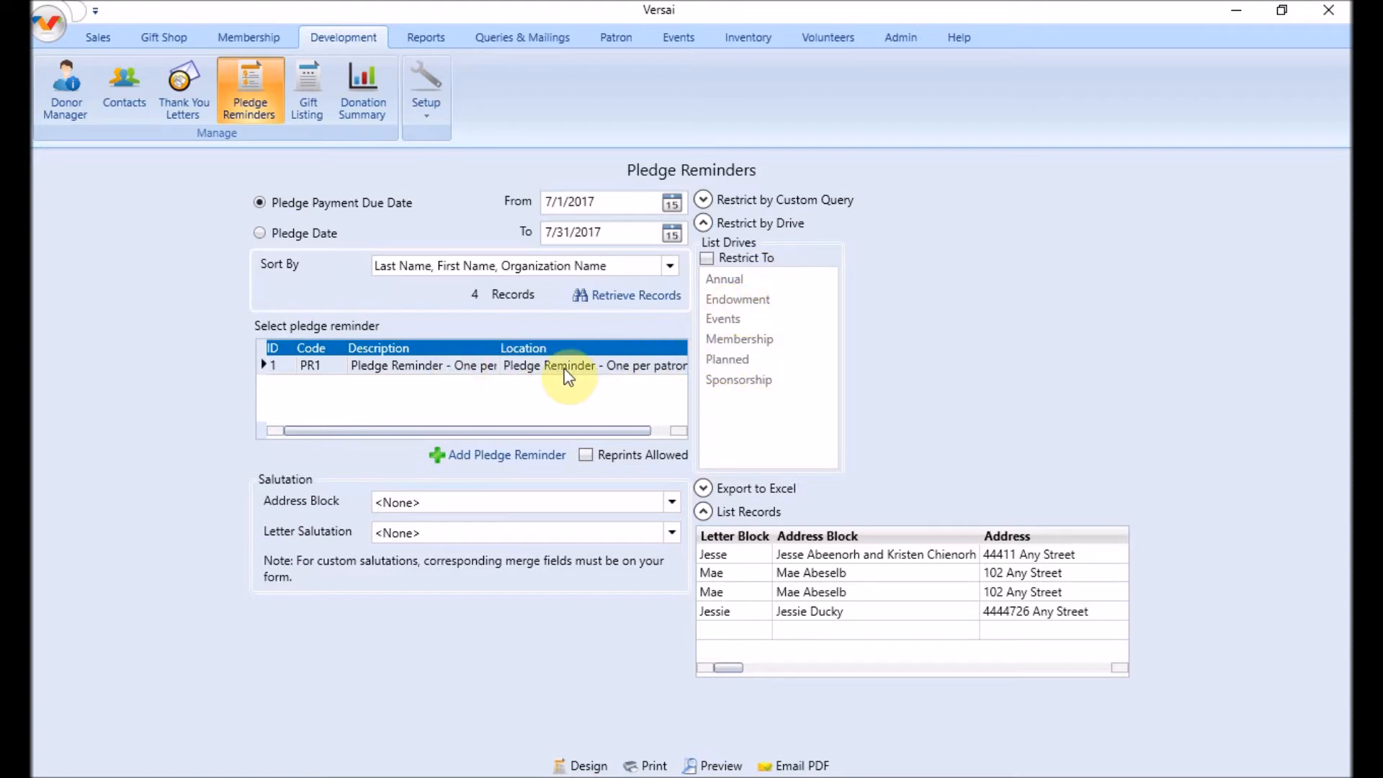
{"action": "left_click", "coordinate": [787, 223]}
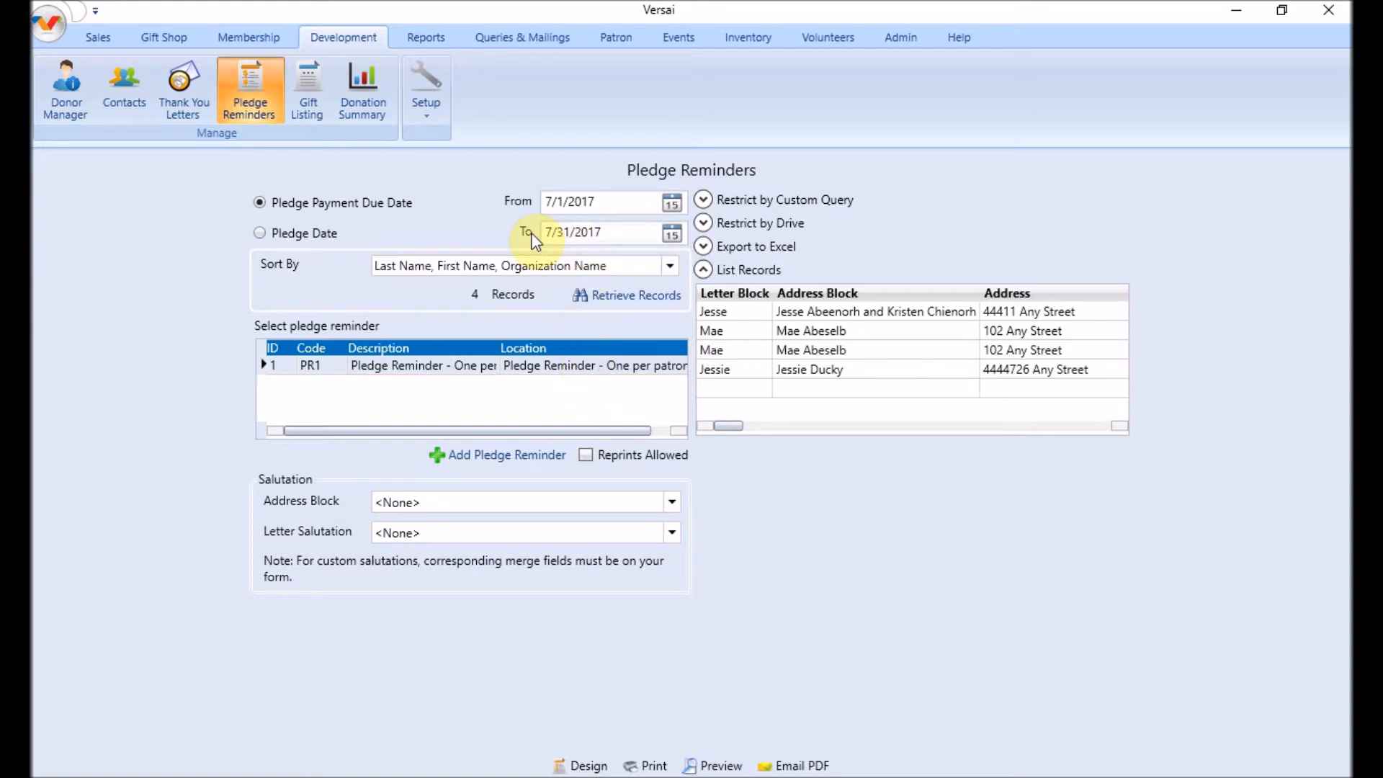
{"action": "left_click", "coordinate": [599, 200]}
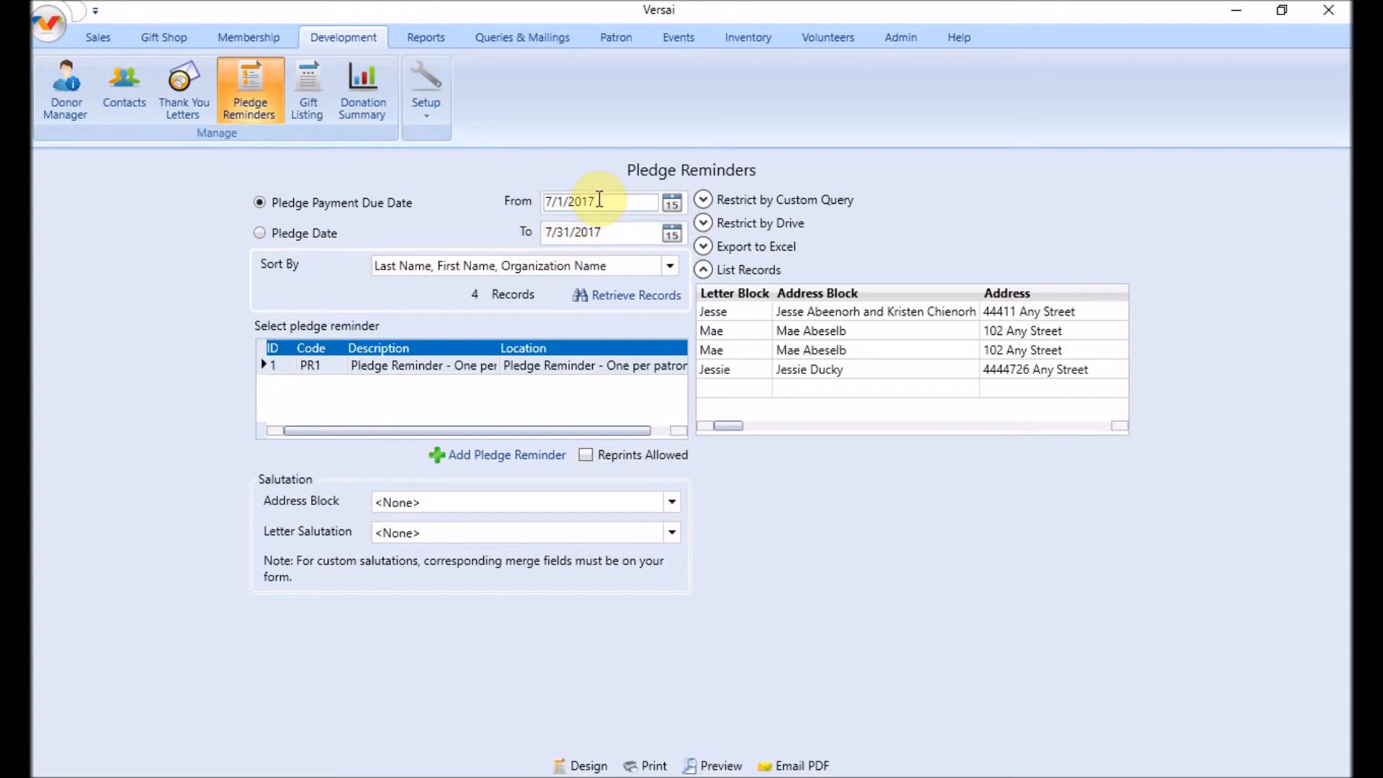
{"action": "double_click", "coordinate": [552, 203]}
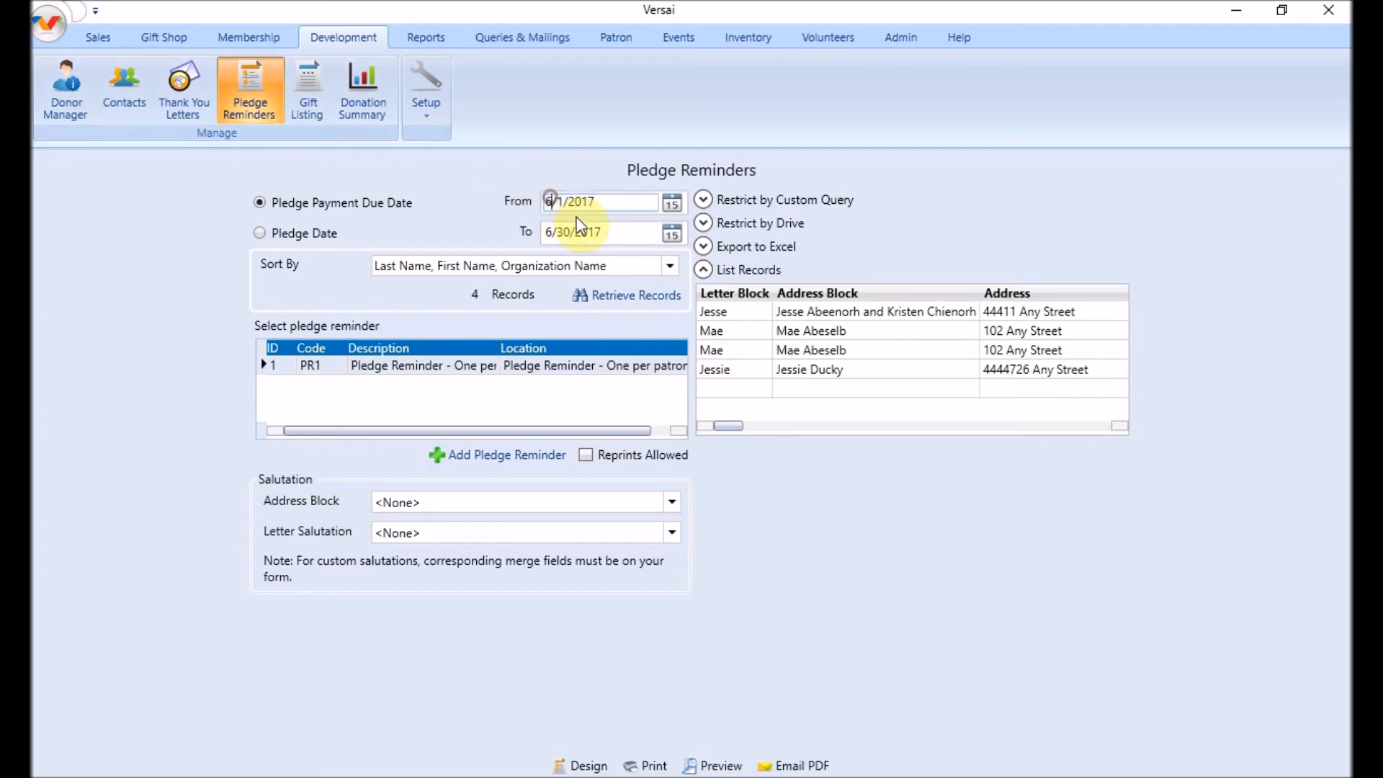
{"action": "left_click", "coordinate": [556, 231]}
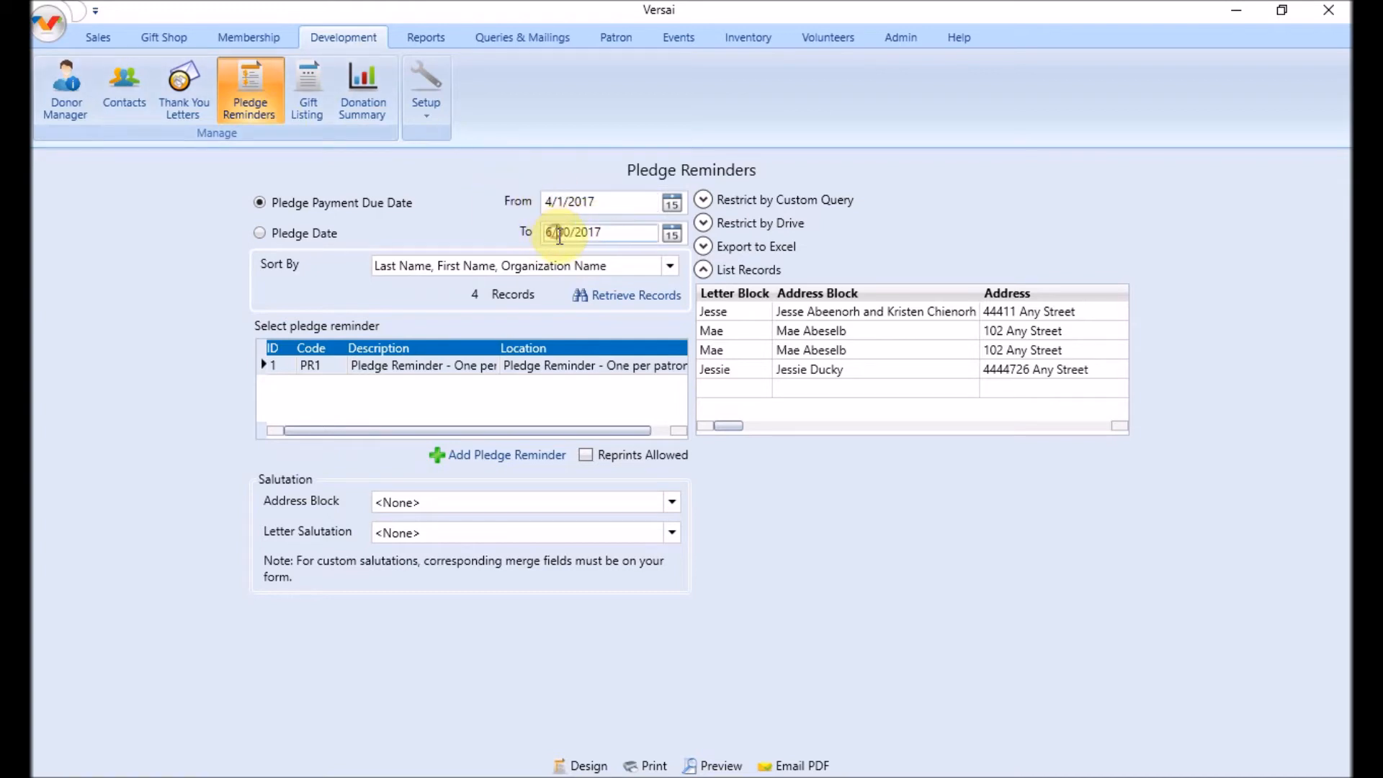
{"action": "key", "text": "BackSpace"}
{"action": "type", "text": "5"}
{"action": "left_click", "coordinate": [555, 200]}
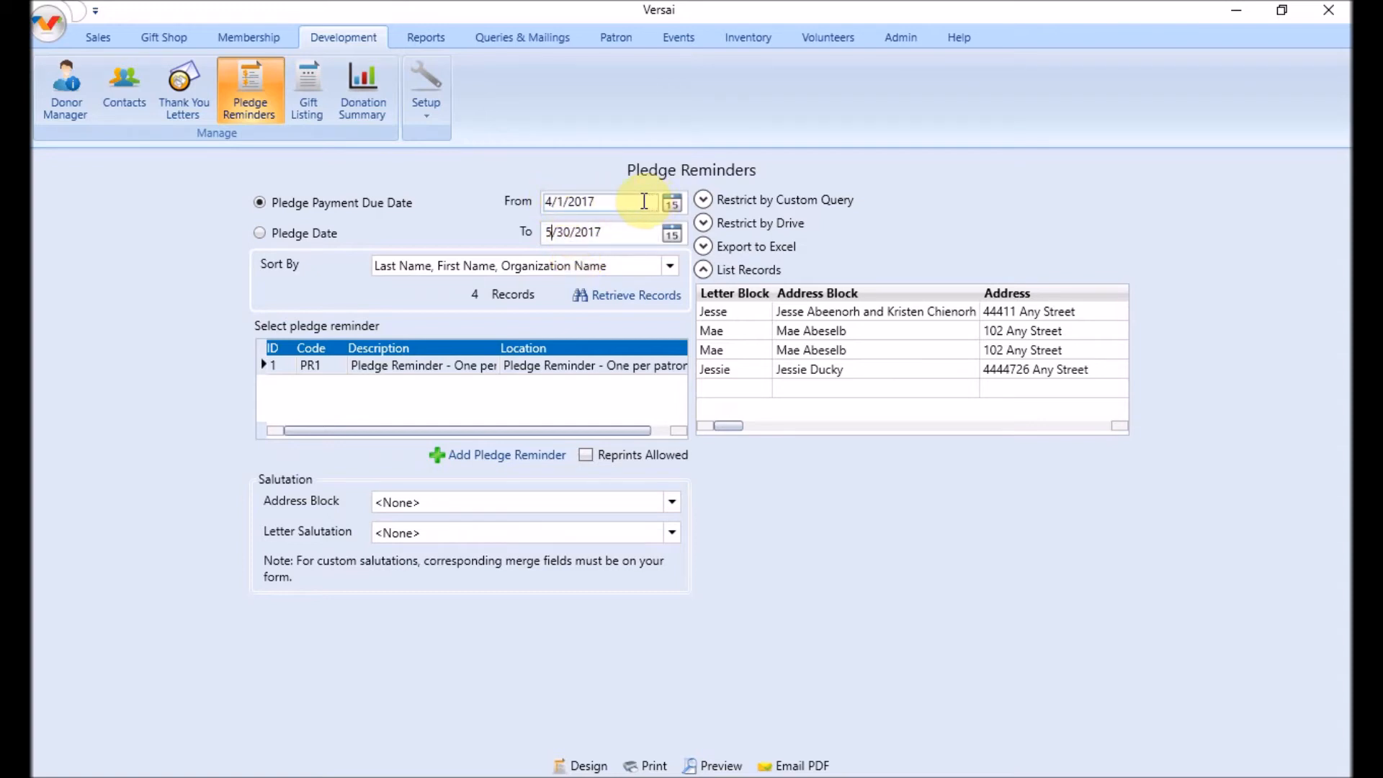
{"action": "key", "text": "BackSpace"}
{"action": "type", "text": "7"}
{"action": "left_click", "coordinate": [555, 235]}
{"action": "double_click", "coordinate": [553, 233]}
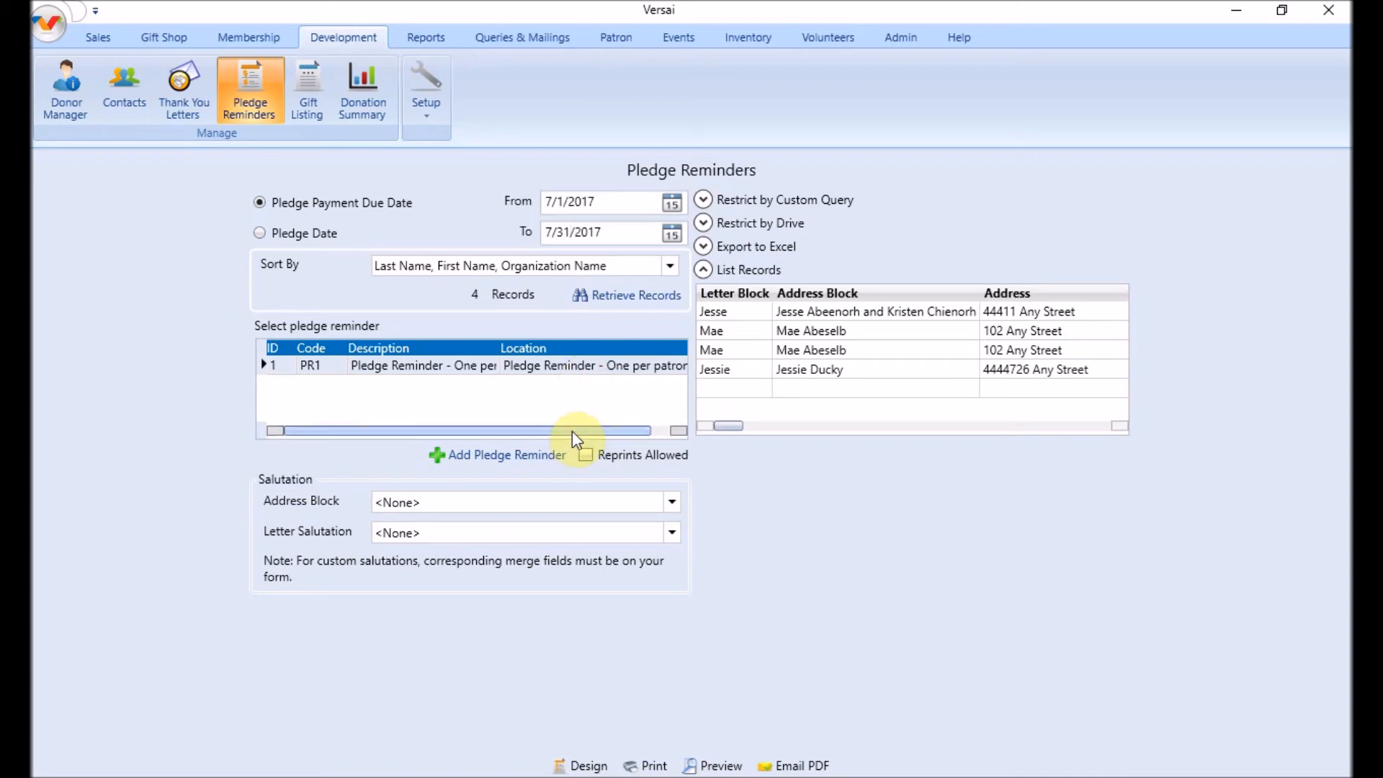
{"action": "left_click_drag", "start_coordinate": [571, 432], "coordinate": [657, 434]}
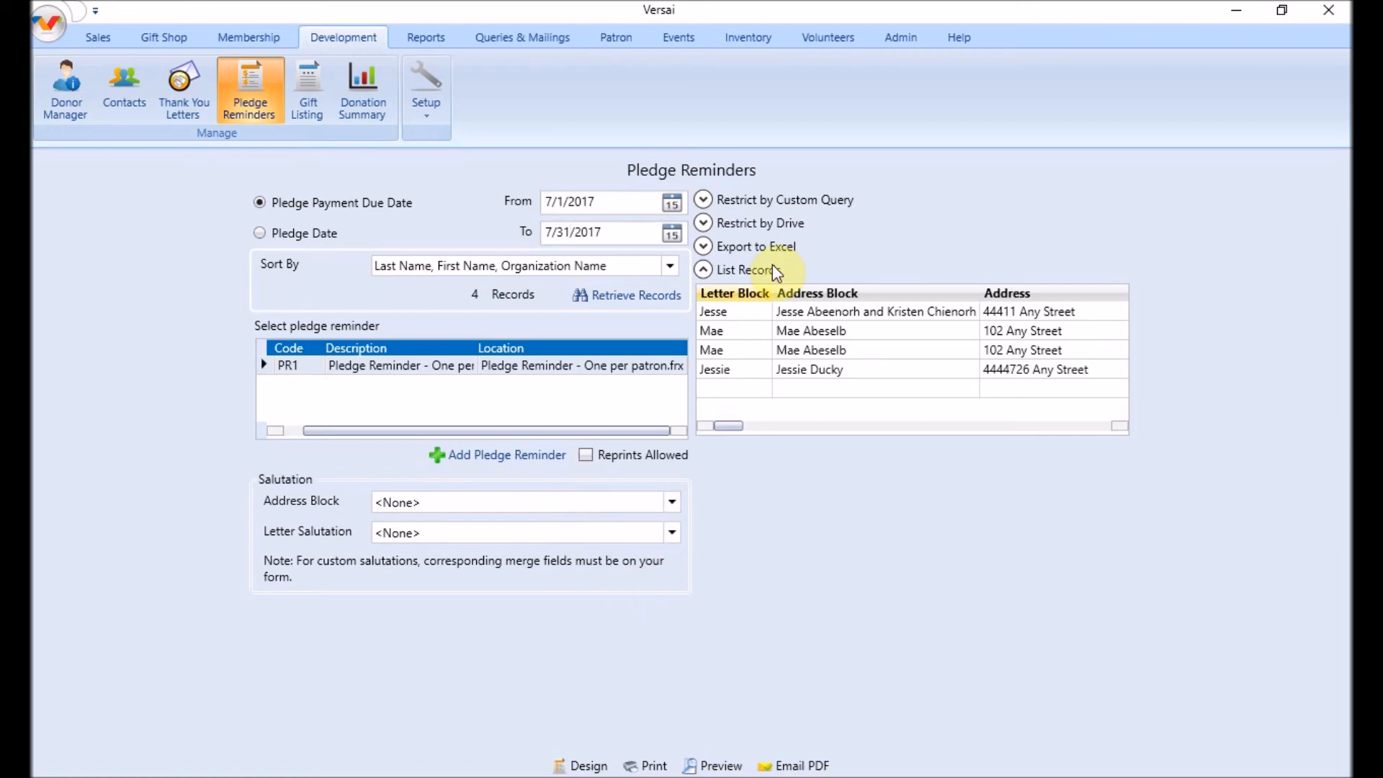
Preview the 4-page pledge reminder letters, close the preview, and open the Help Manual
{"action": "left_click", "coordinate": [760, 247]}
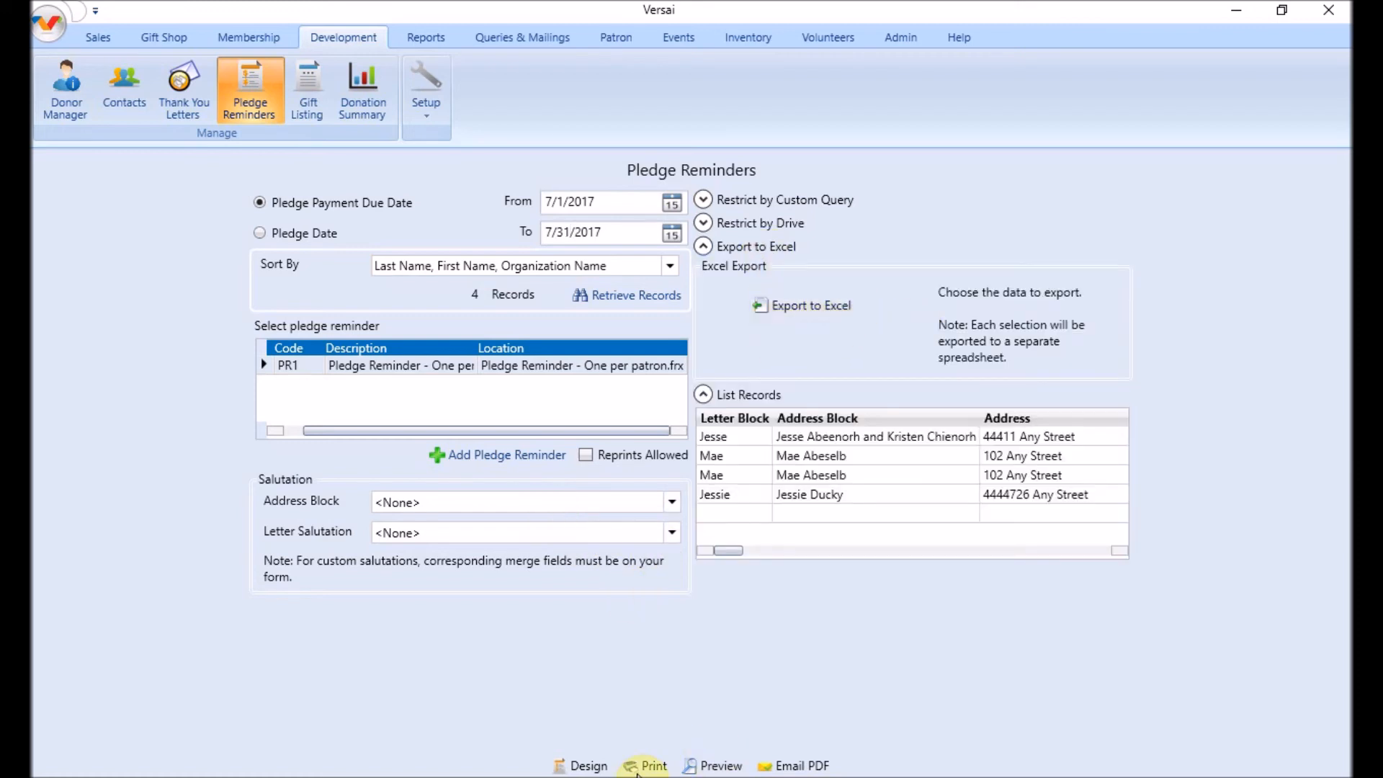
{"action": "left_click", "coordinate": [718, 767]}
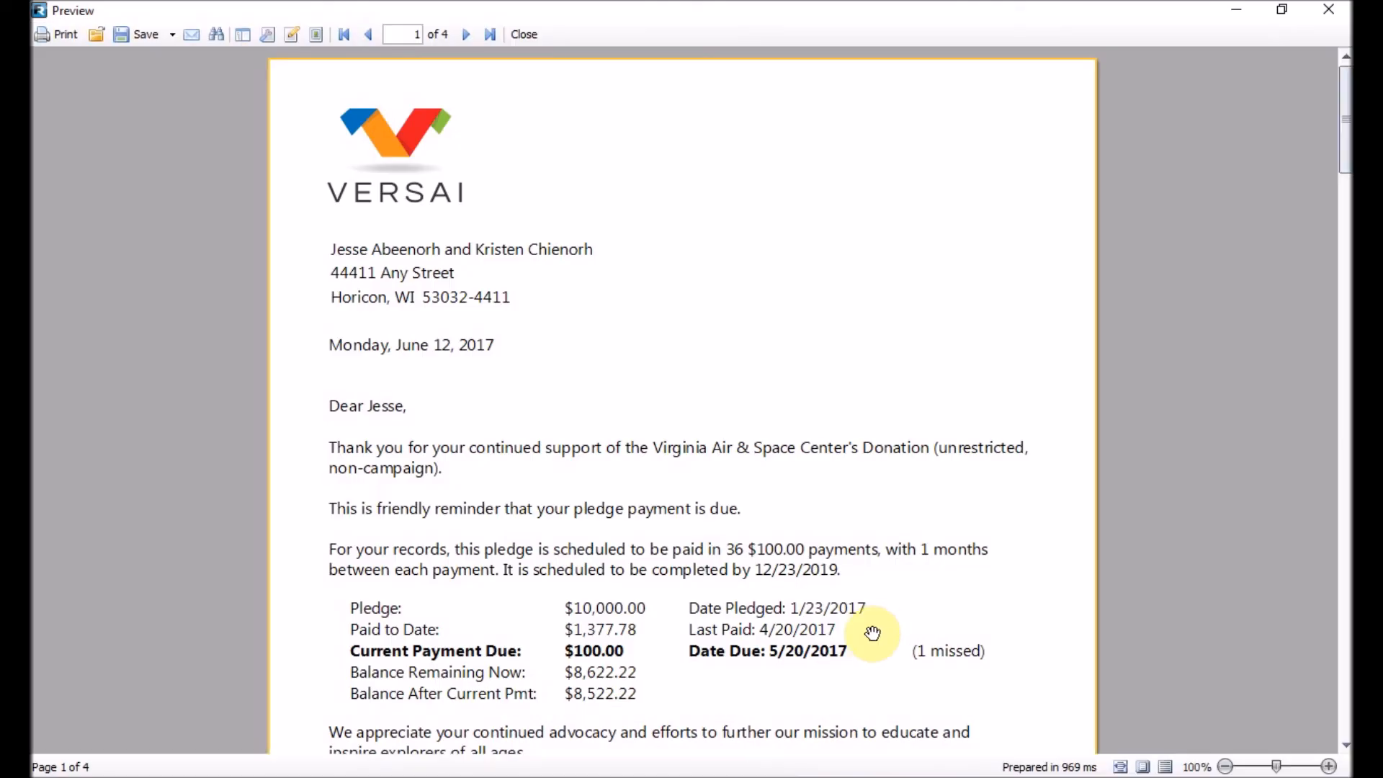
{"action": "scroll", "coordinate": [875, 631], "scroll_direction": "down", "scroll_amount": 5}
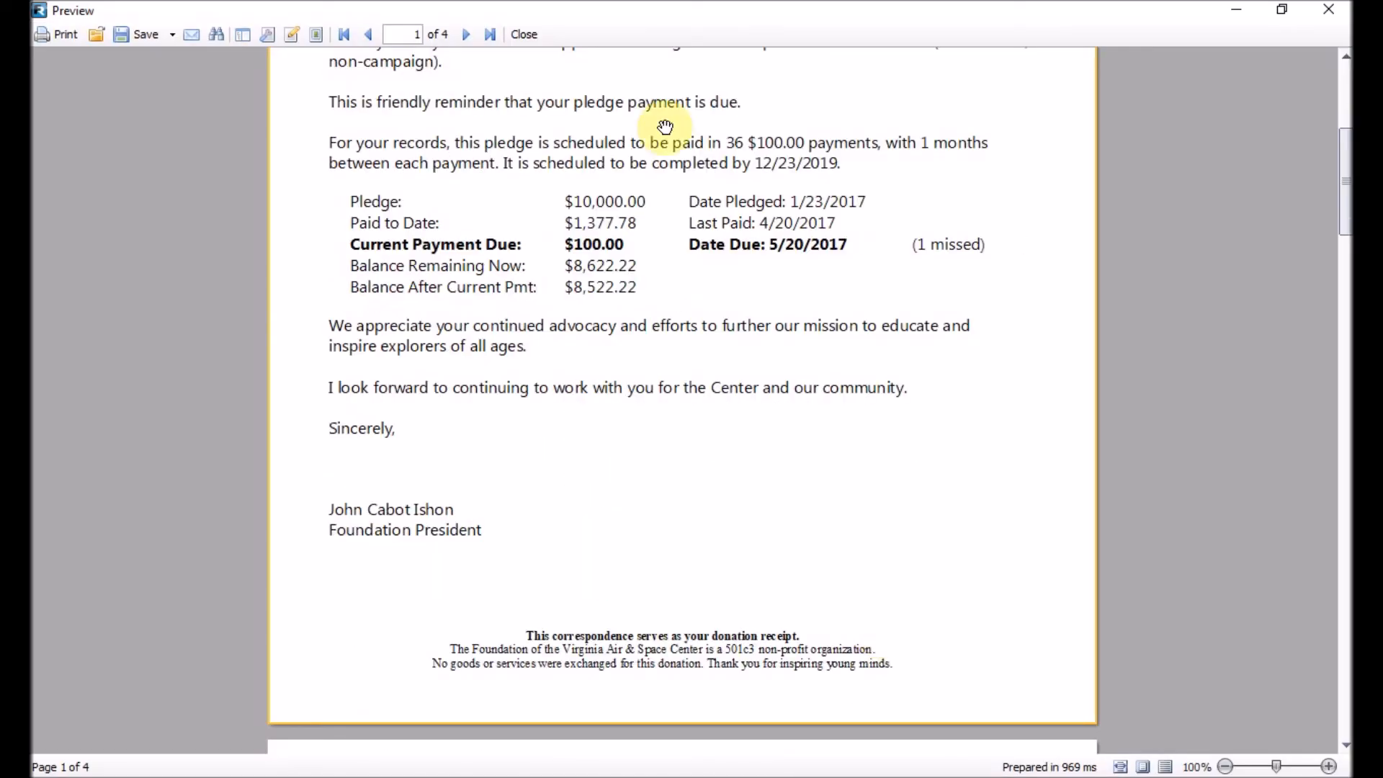
{"action": "left_click", "coordinate": [525, 33]}
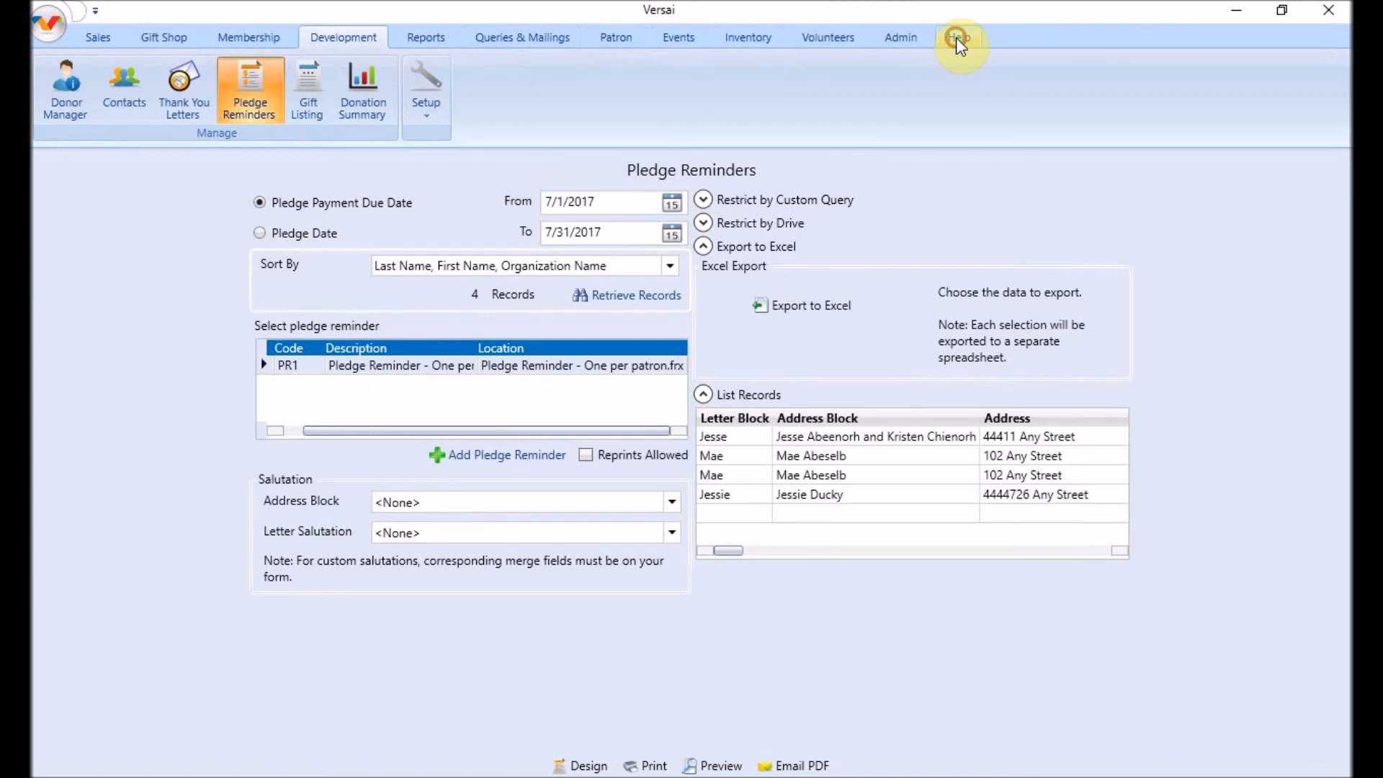
{"action": "left_click", "coordinate": [957, 37]}
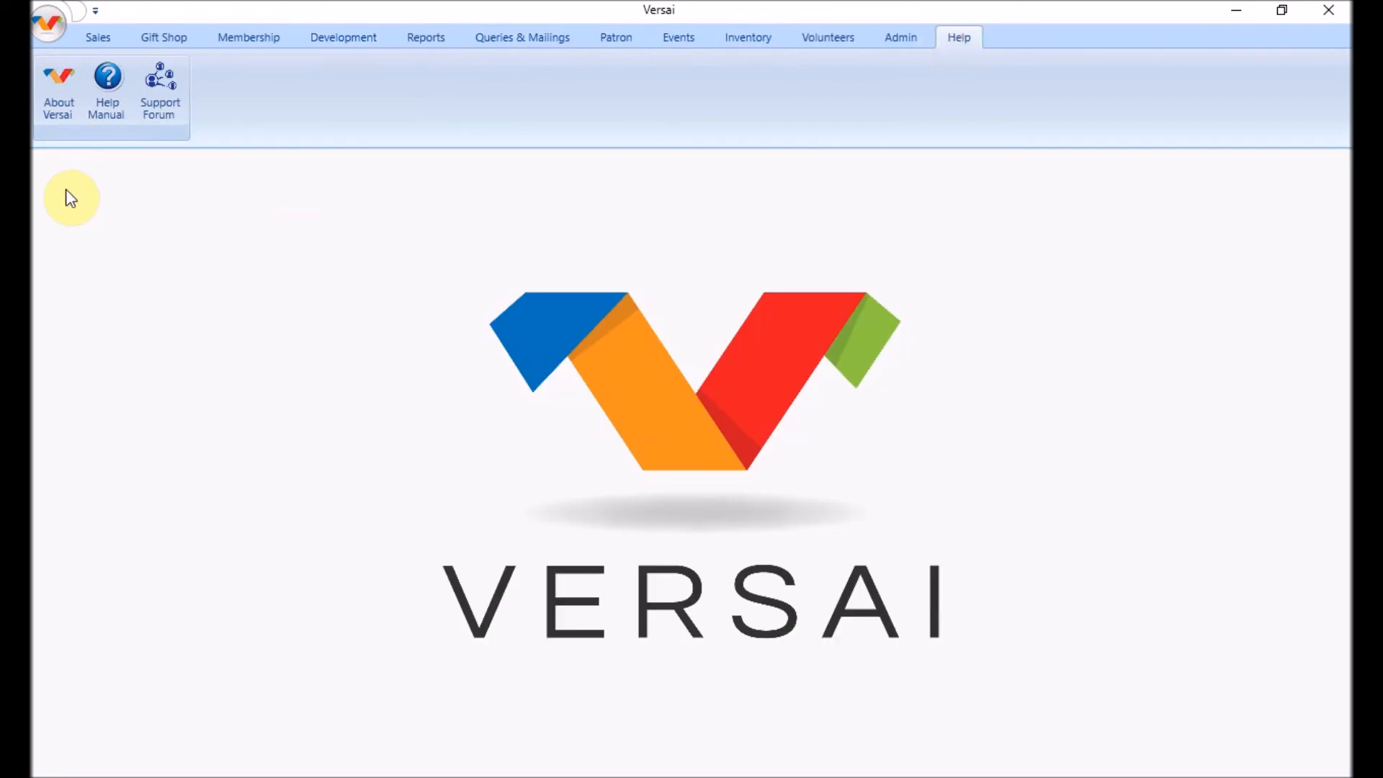
{"action": "left_click", "coordinate": [108, 102]}
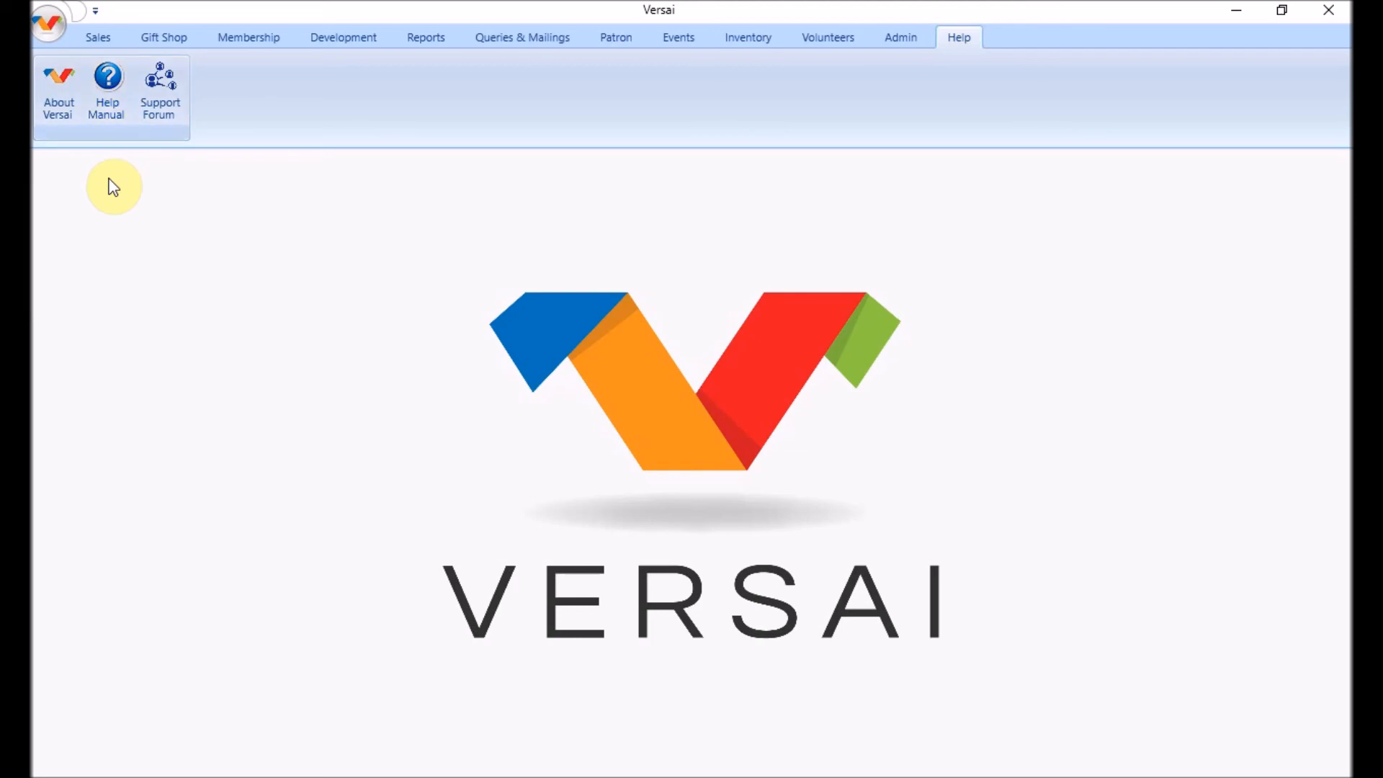